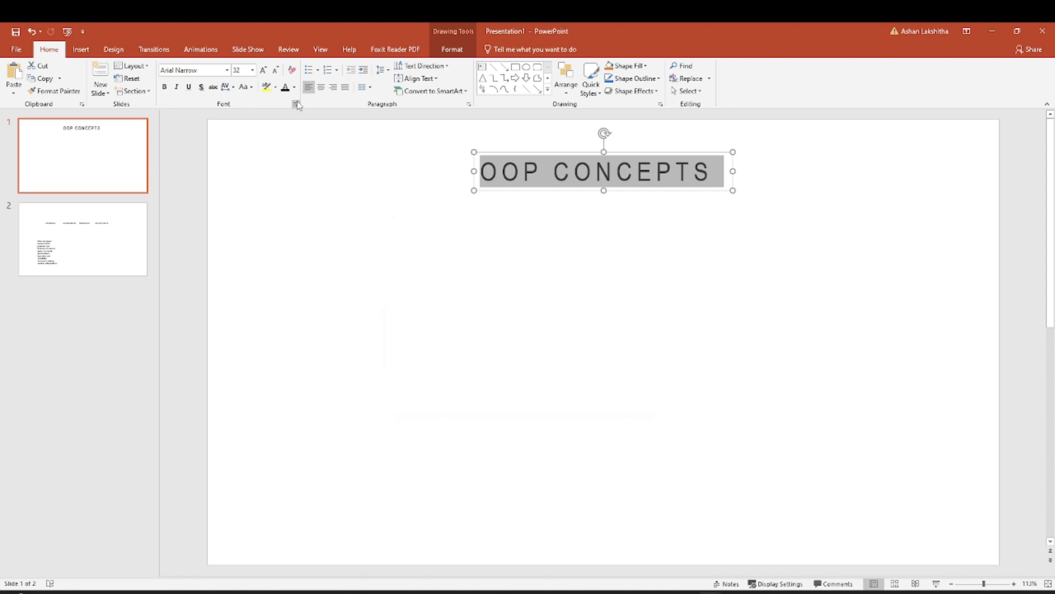
# Change the font colour of the OOP CONCEPTS title to standard purple.
pyautogui.click(638, 385)
pyautogui.rightClick(612, 171)
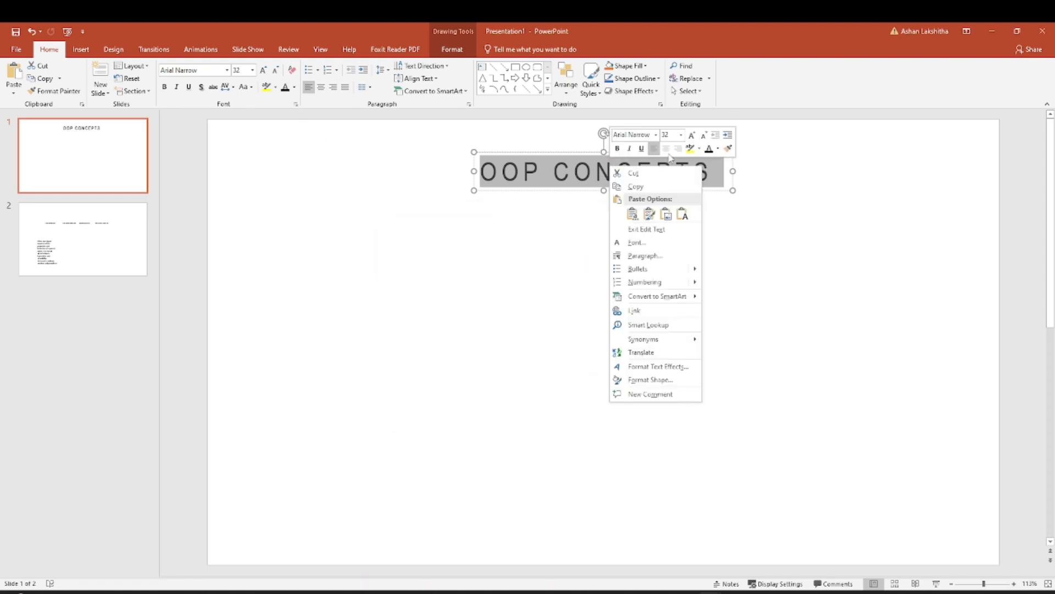
pyautogui.click(718, 149)
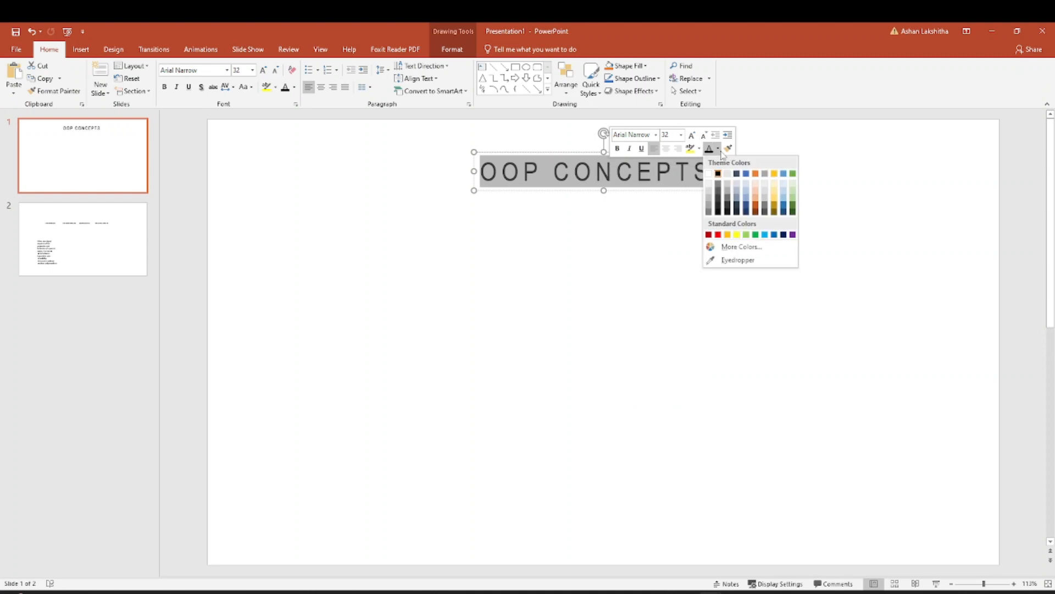
pyautogui.click(792, 235)
pyautogui.click(676, 192)
pyautogui.click(575, 165)
pyautogui.moveTo(615, 151); pyautogui.dragTo(614, 150)
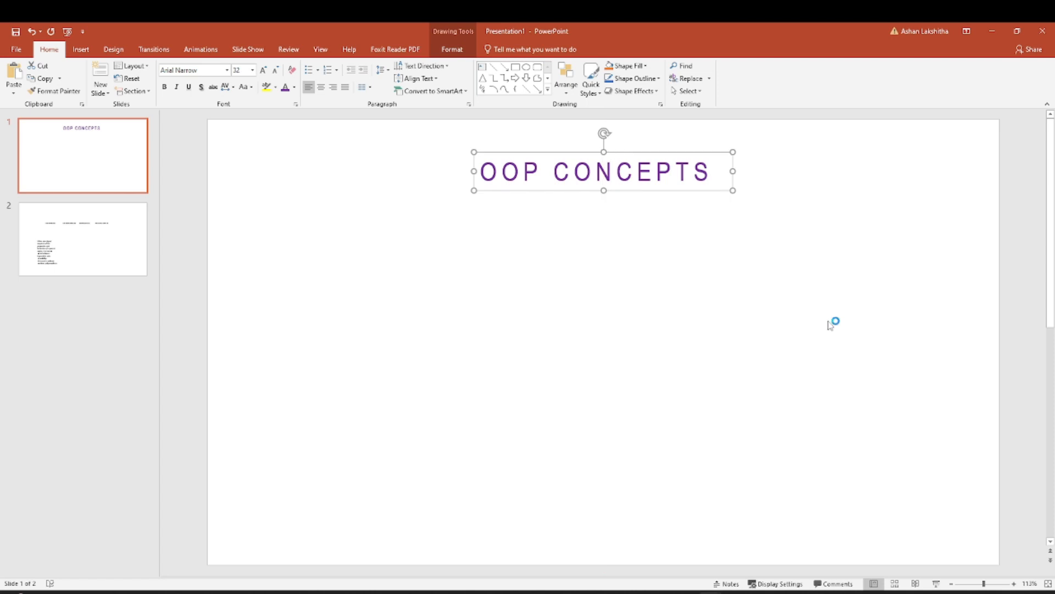
pyautogui.click(836, 322)
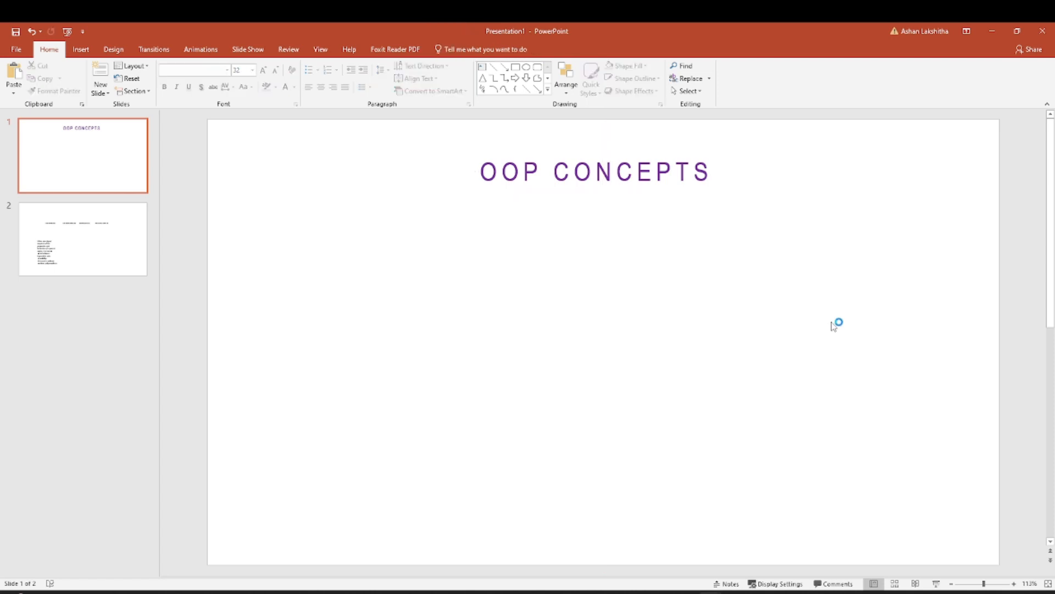
# Format the first slide's background with a solid fill in the lightest grey shade of the white theme colour.
pyautogui.rightClick(730, 300)
pyautogui.click(756, 389)
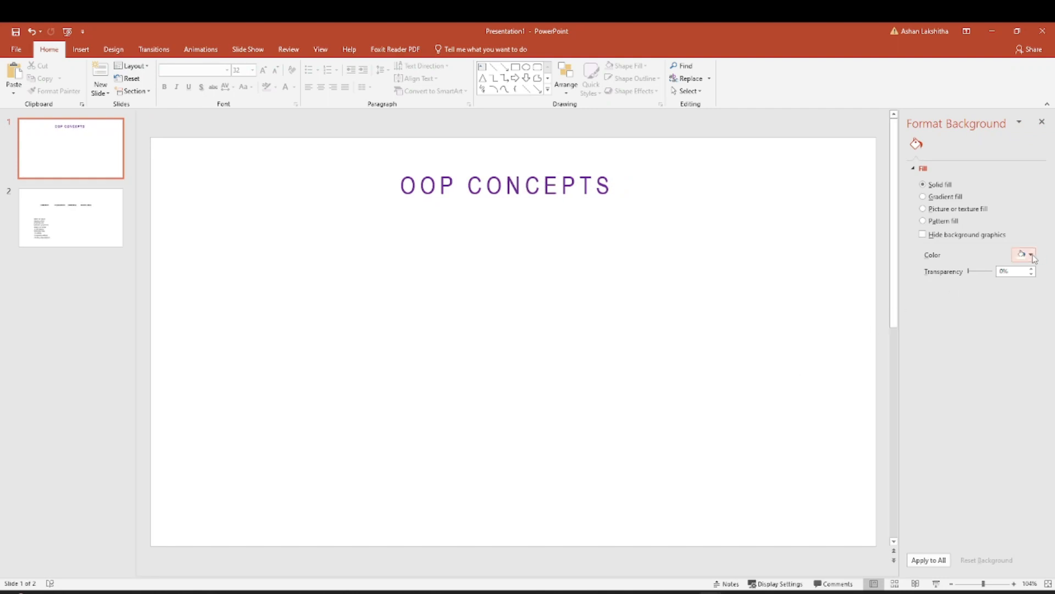
pyautogui.click(1031, 255)
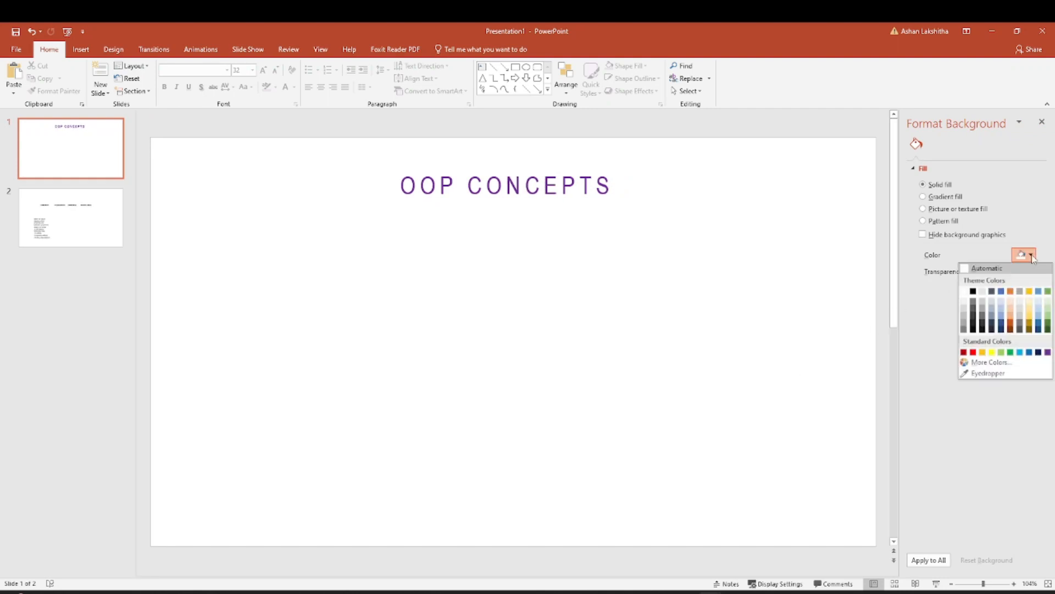
pyautogui.click(965, 301)
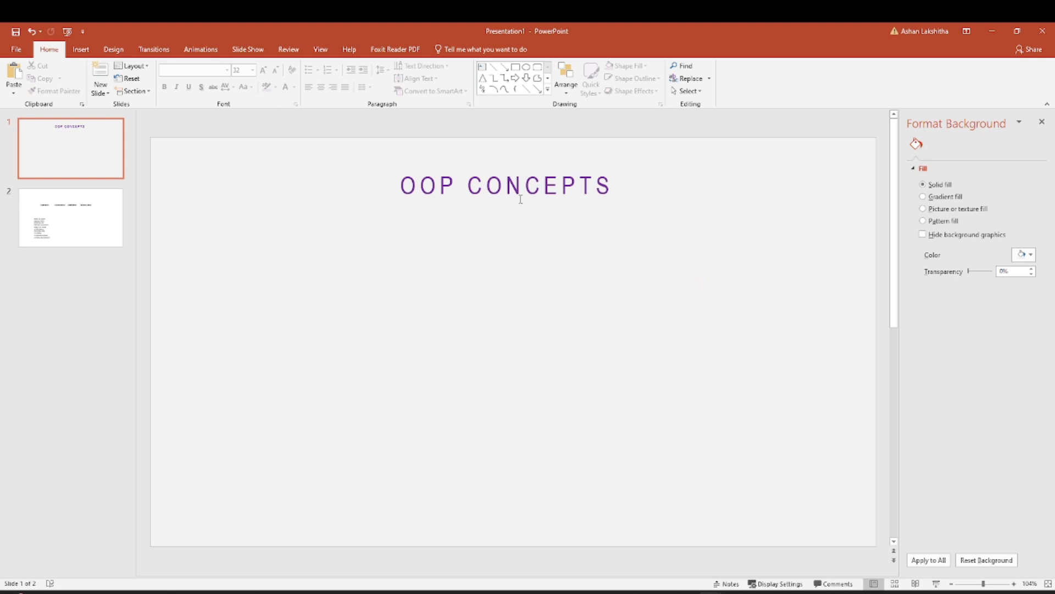
# Draw a small oval about 0.13" high and 0.15" wide below the OOP CONCEPTS title.
pyautogui.click(81, 49)
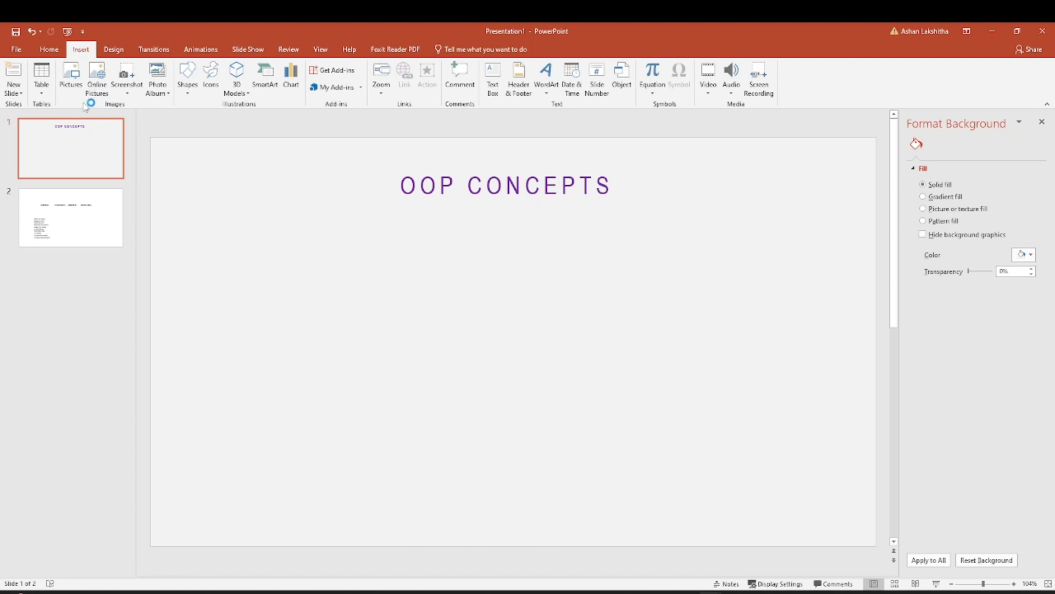
pyautogui.click(188, 91)
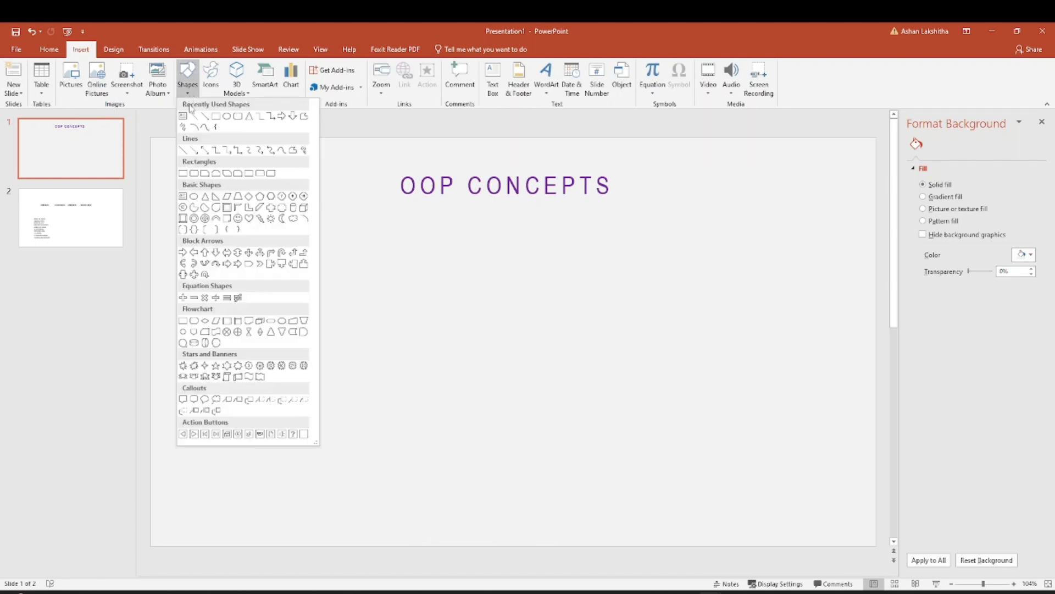
pyautogui.click(226, 116)
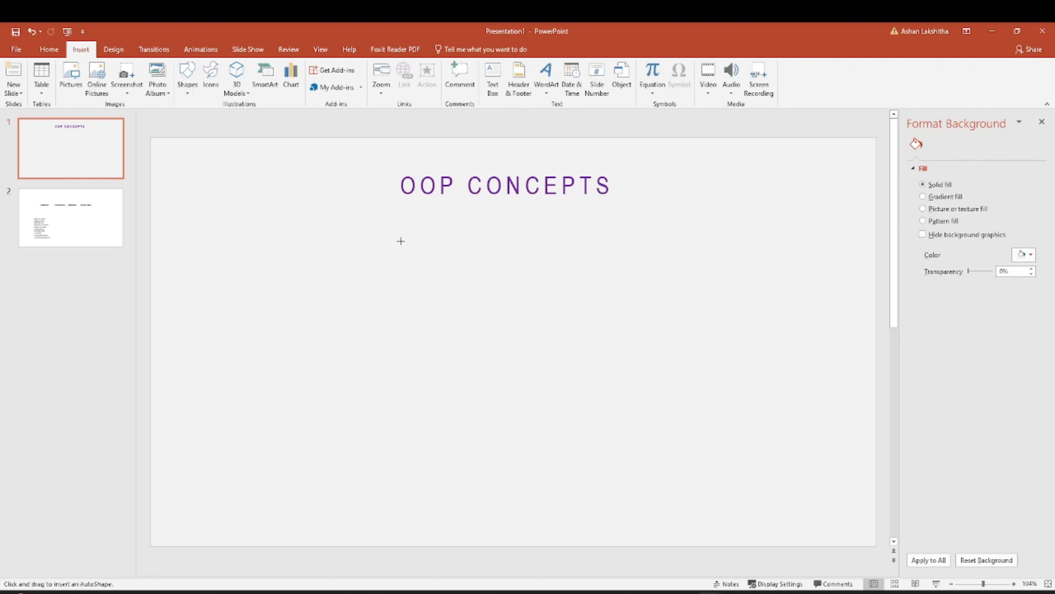
pyautogui.moveTo(440, 215); pyautogui.dragTo(447, 222)
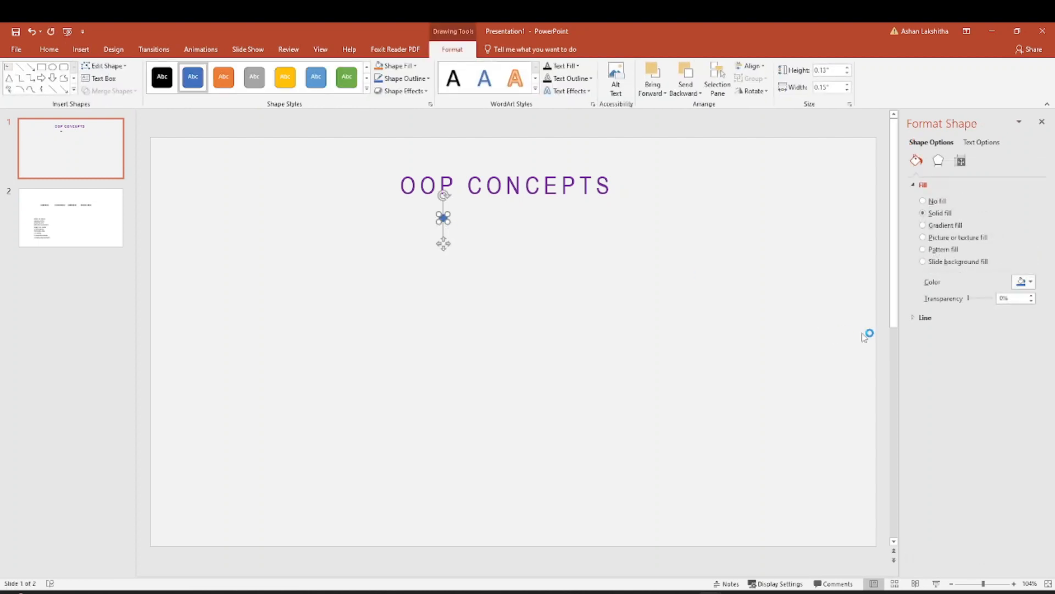
# Remove the small oval's outline and give it a solid dark red fill.
pyautogui.click(925, 201)
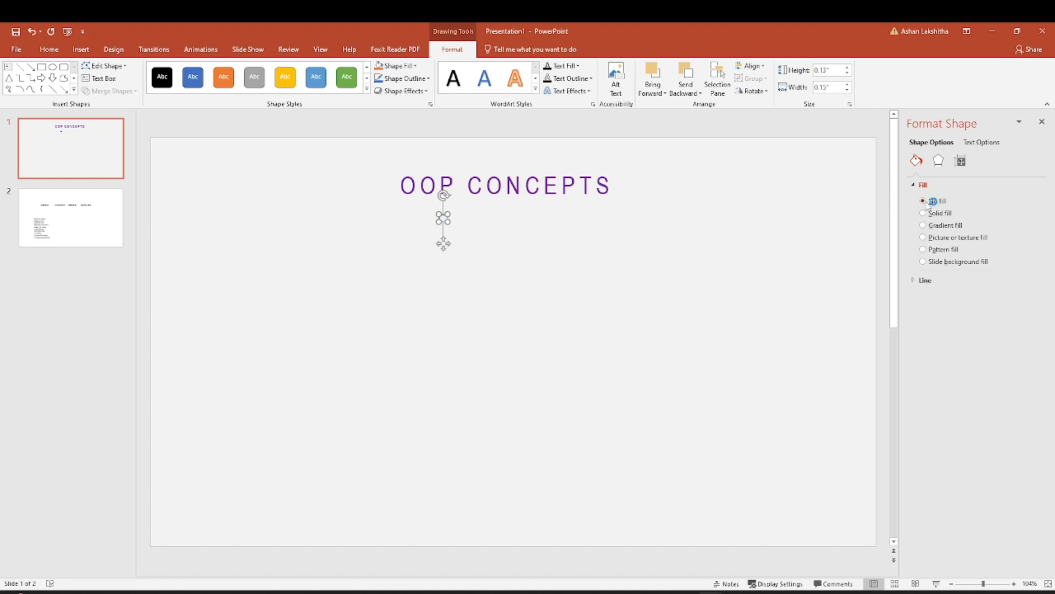
pyautogui.click(925, 280)
pyautogui.click(930, 300)
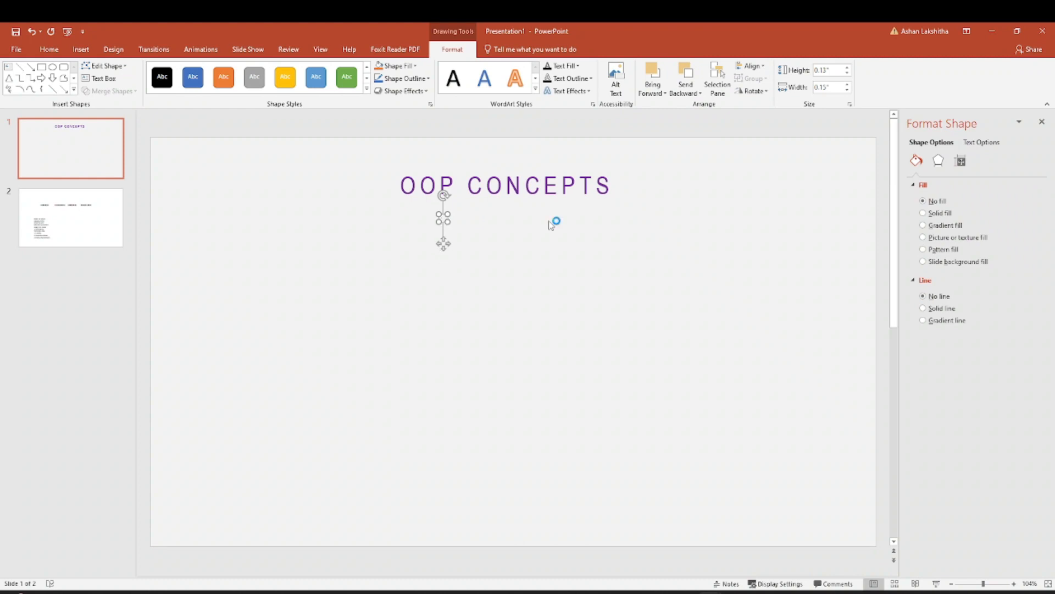
pyautogui.click(936, 214)
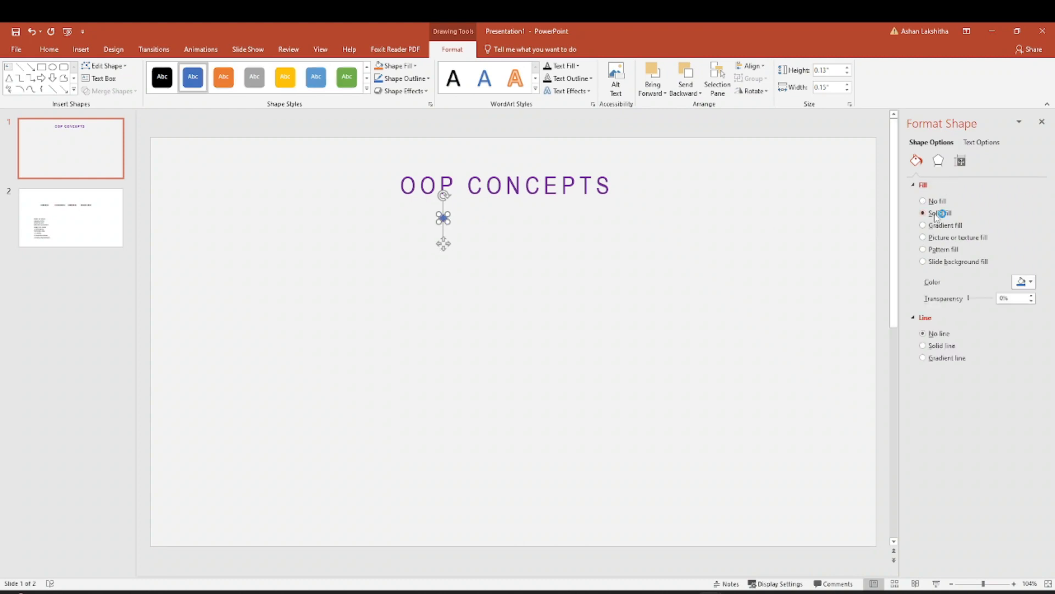
pyautogui.click(1031, 283)
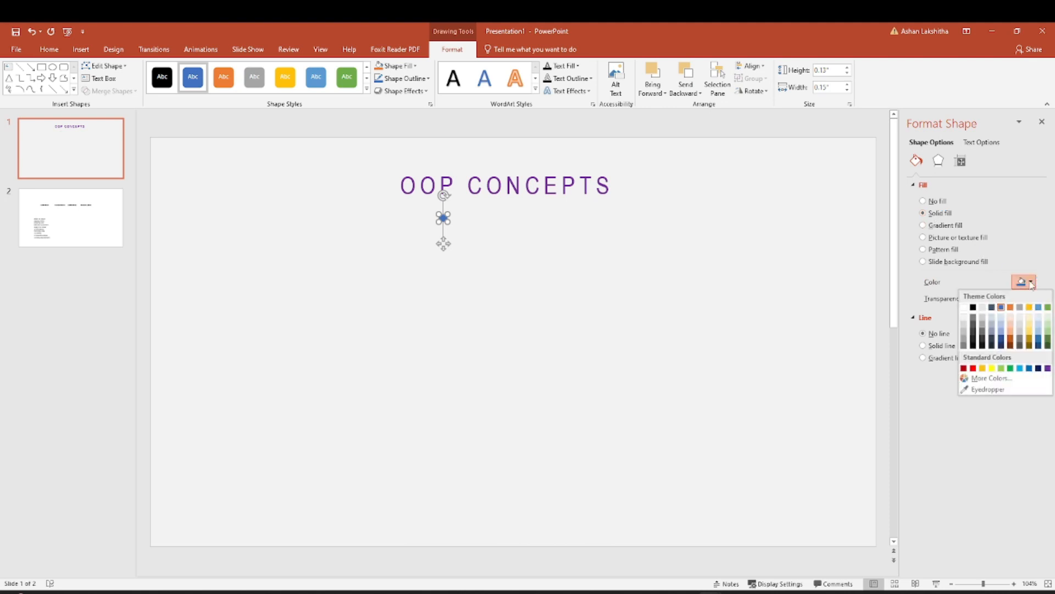
pyautogui.click(964, 368)
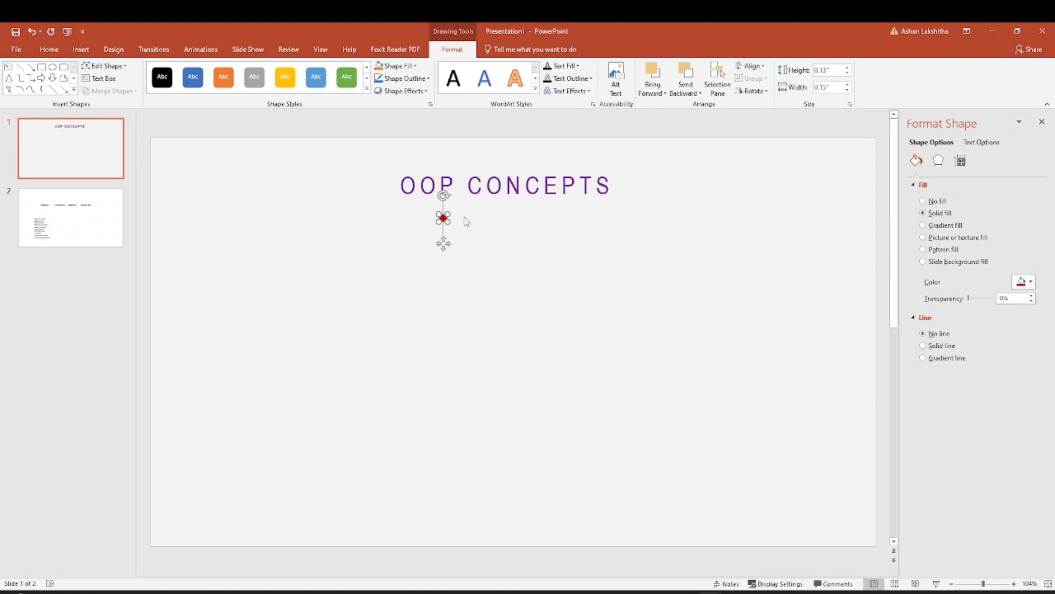
# Move the dark red dot closely under the title, beneath the letter C of CONCEPTS.
pyautogui.moveTo(447, 222); pyautogui.dragTo(449, 208)
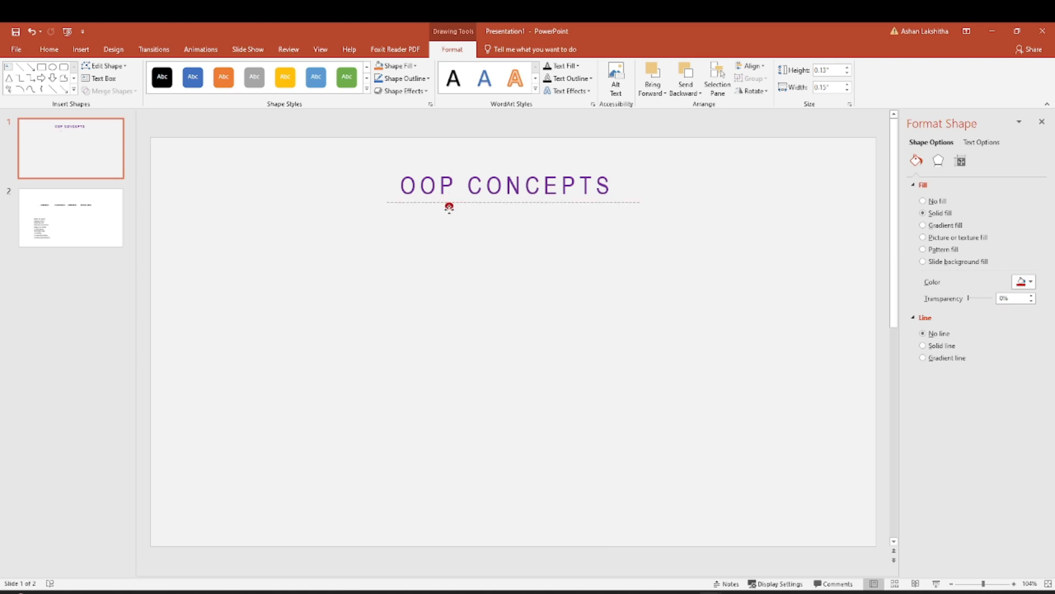
pyautogui.moveTo(449, 208); pyautogui.dragTo(479, 207)
pyautogui.moveTo(479, 207); pyautogui.dragTo(479, 207)
pyautogui.click(538, 246)
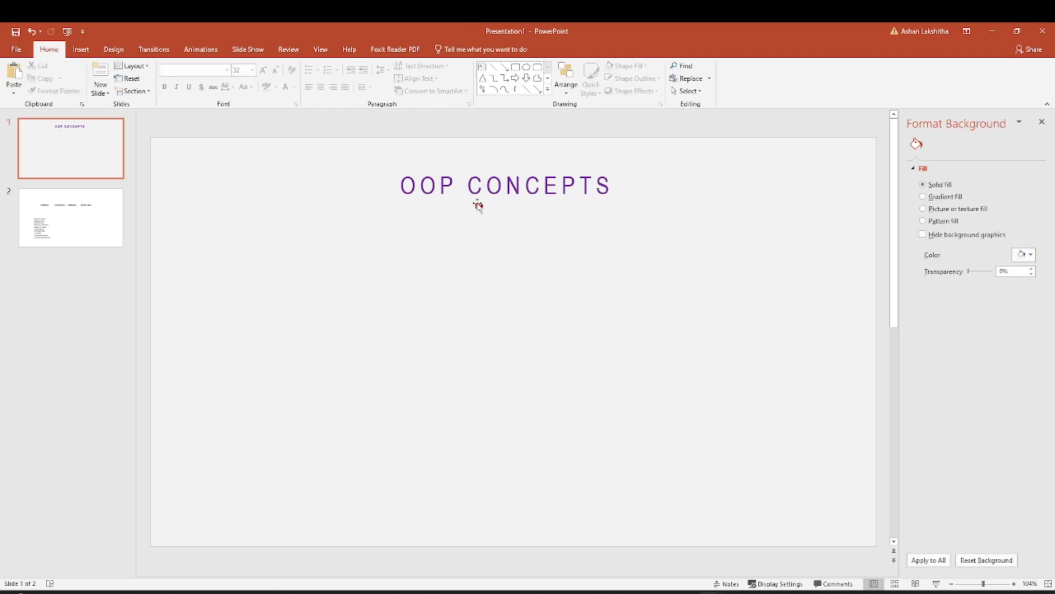
# Duplicate the dark red dot, place the copy level with it on its right, and fill it with standard orange.
pyautogui.click(478, 206)
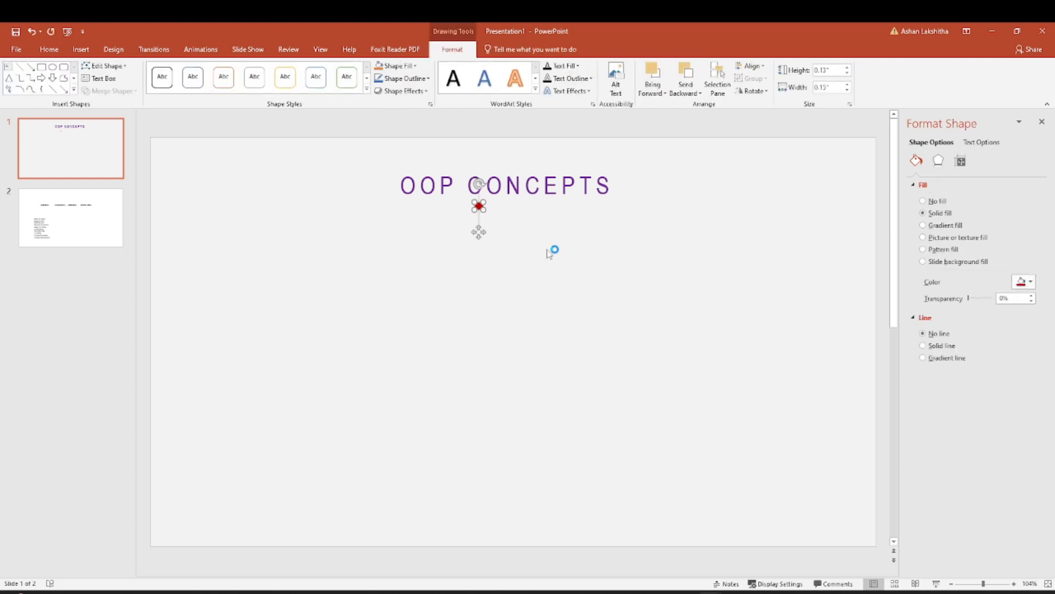
pyautogui.hotkey('ctrl', 'v')
pyautogui.moveTo(487, 214); pyautogui.dragTo(495, 205)
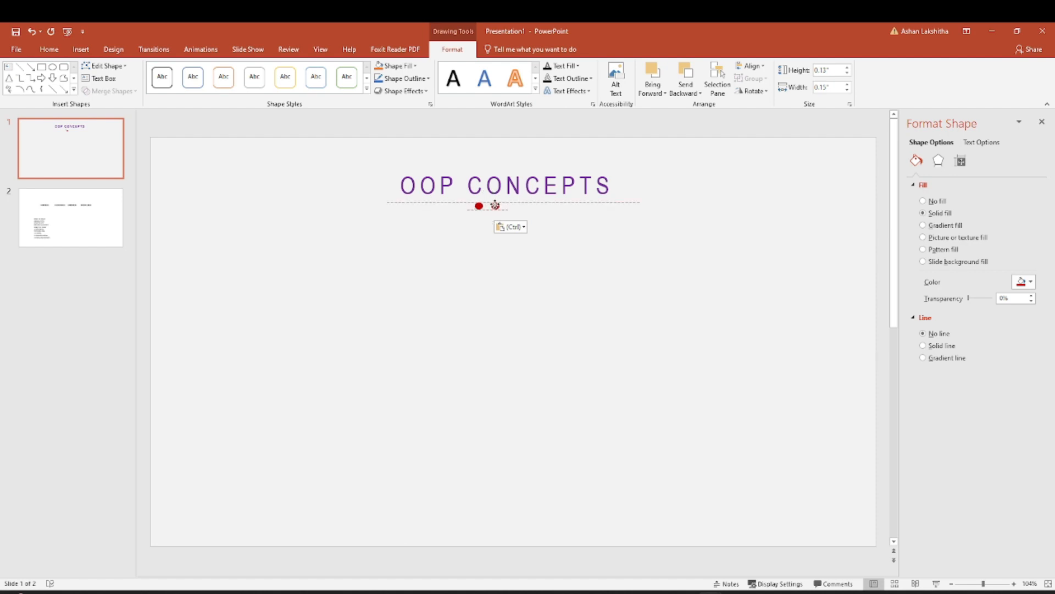
pyautogui.moveTo(499, 205); pyautogui.dragTo(499, 206)
pyautogui.click(1031, 282)
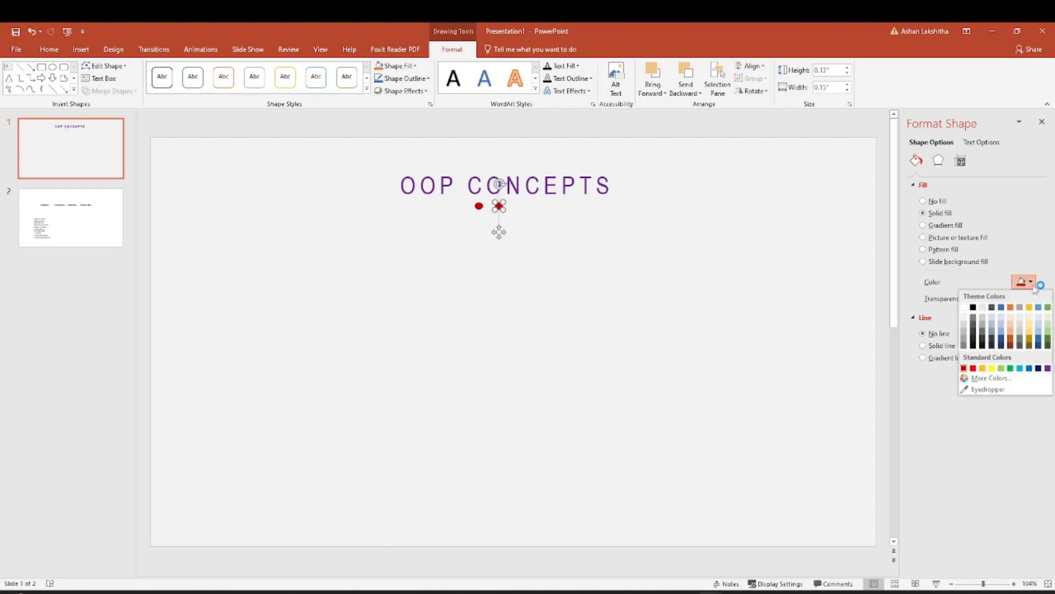
pyautogui.click(984, 367)
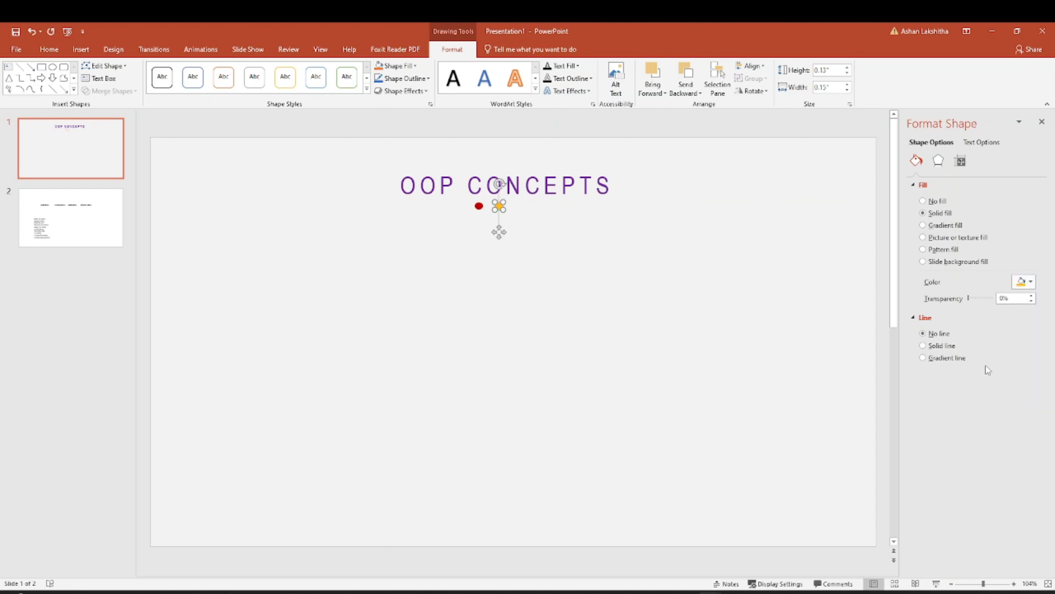
# Paste a third dot, align it to the right of the orange one with equal spacing, and fill it light green.
pyautogui.hotkey('ctrl', 'v')
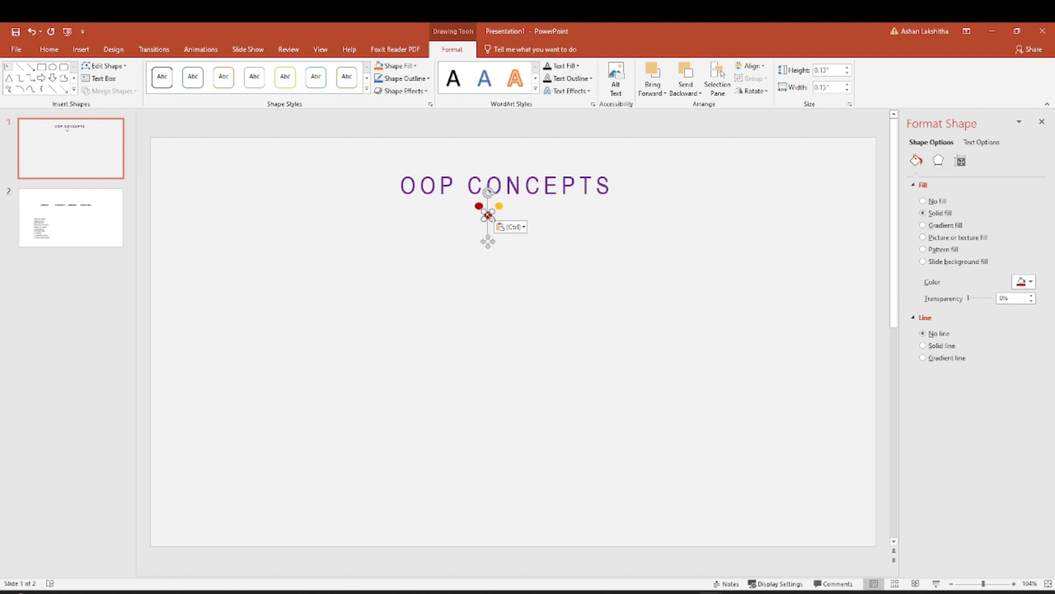
pyautogui.moveTo(487, 215); pyautogui.dragTo(519, 205)
pyautogui.click(1024, 282)
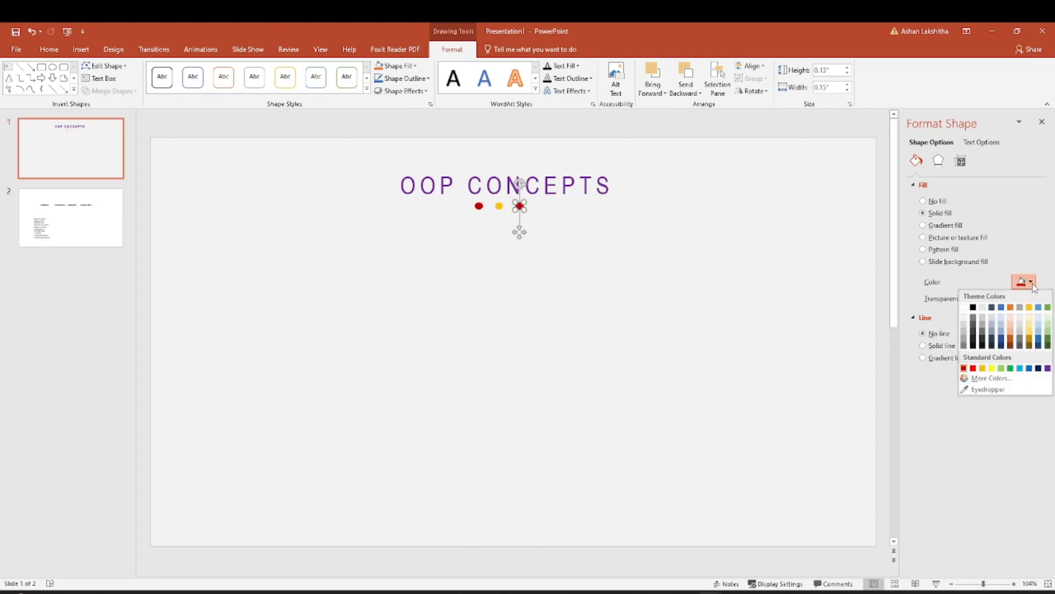
pyautogui.click(1001, 367)
pyautogui.click(612, 266)
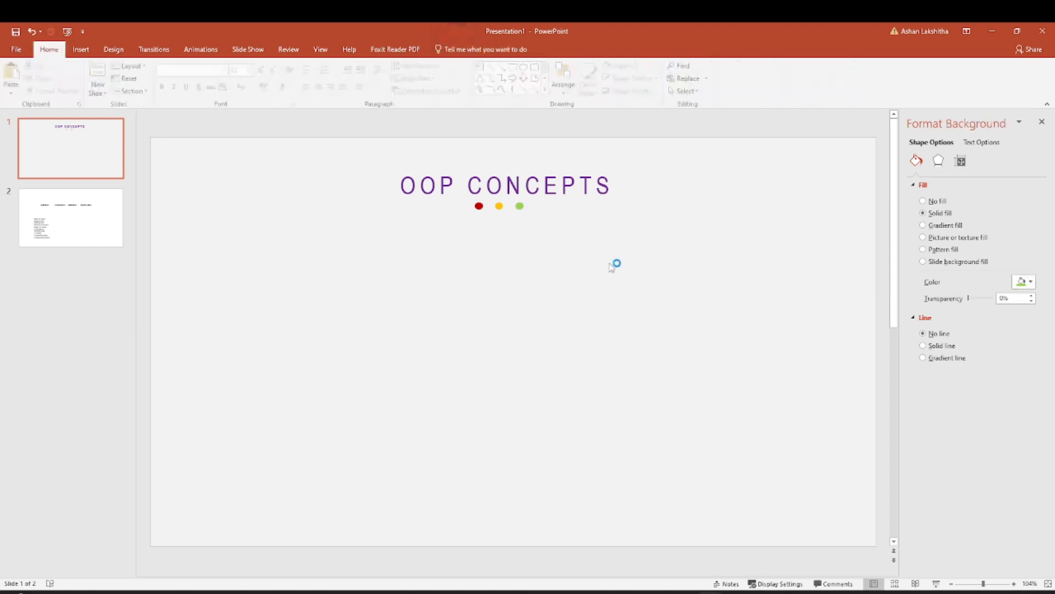
# Paste a fourth dot, align it to the right of the green one with equal spacing, and fill it light blue.
pyautogui.hotkey('ctrl', 'v')
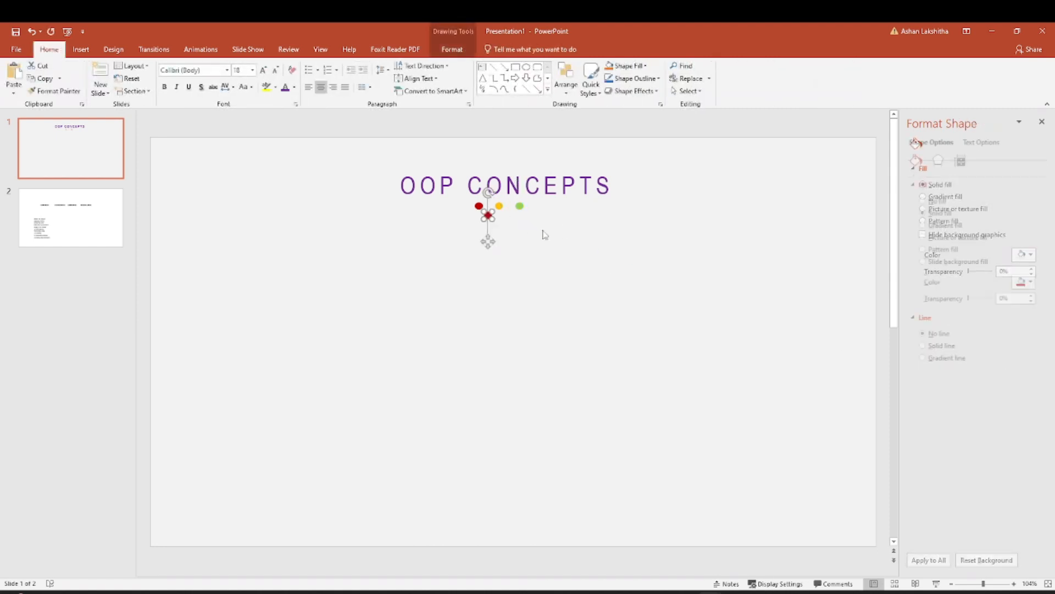
pyautogui.moveTo(488, 216); pyautogui.dragTo(540, 206)
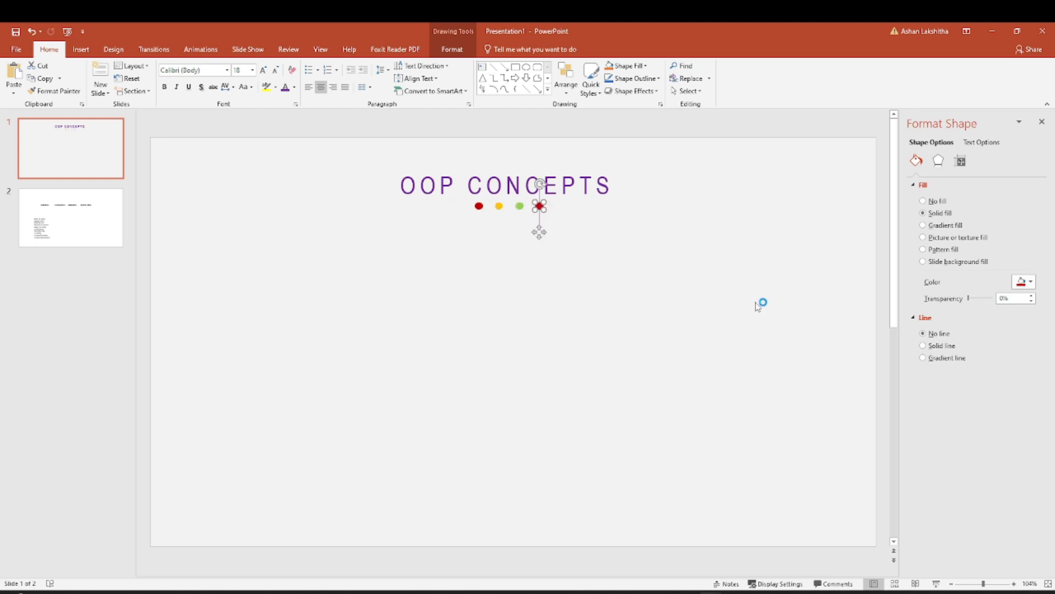
pyautogui.click(1031, 282)
pyautogui.click(1019, 367)
pyautogui.click(659, 345)
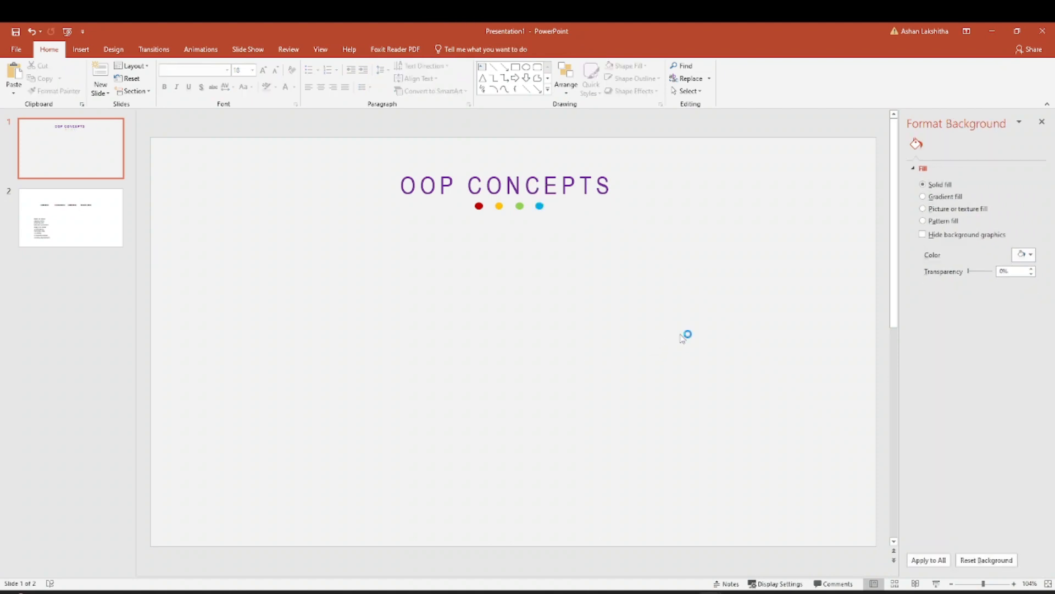
# Draw a vertical rounded rectangle about 3.66" high and 1.48" wide on the slide's left half and shift it slightly down.
pyautogui.click(81, 49)
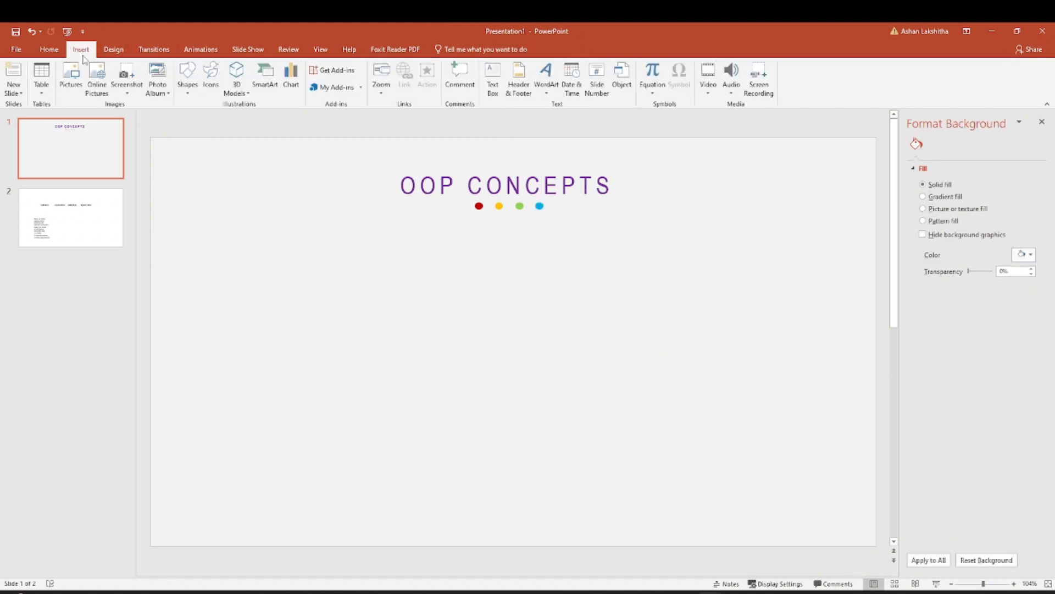
pyautogui.click(188, 94)
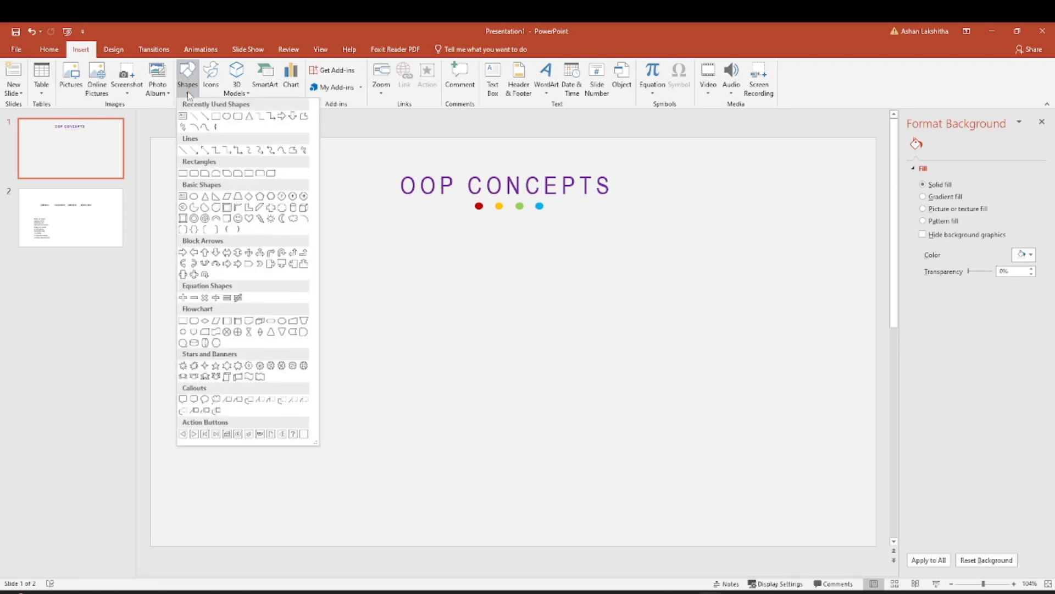
pyautogui.click(237, 116)
pyautogui.moveTo(308, 274)
pyautogui.mouseDown()
pyautogui.moveTo(377, 377)
pyautogui.moveTo(389, 466)
pyautogui.mouseUp()
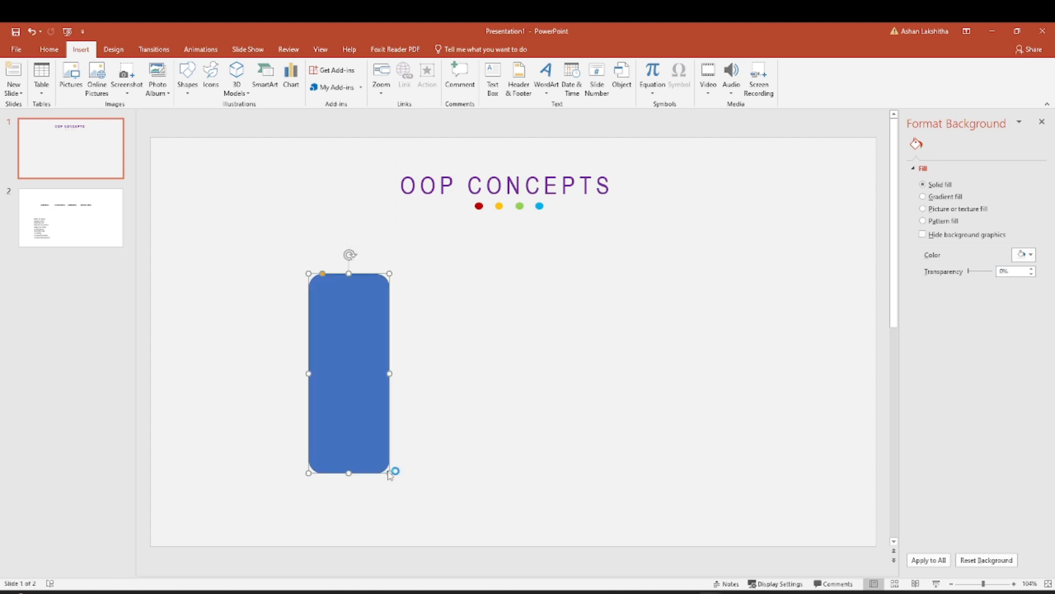
pyautogui.moveTo(353, 311); pyautogui.dragTo(351, 324)
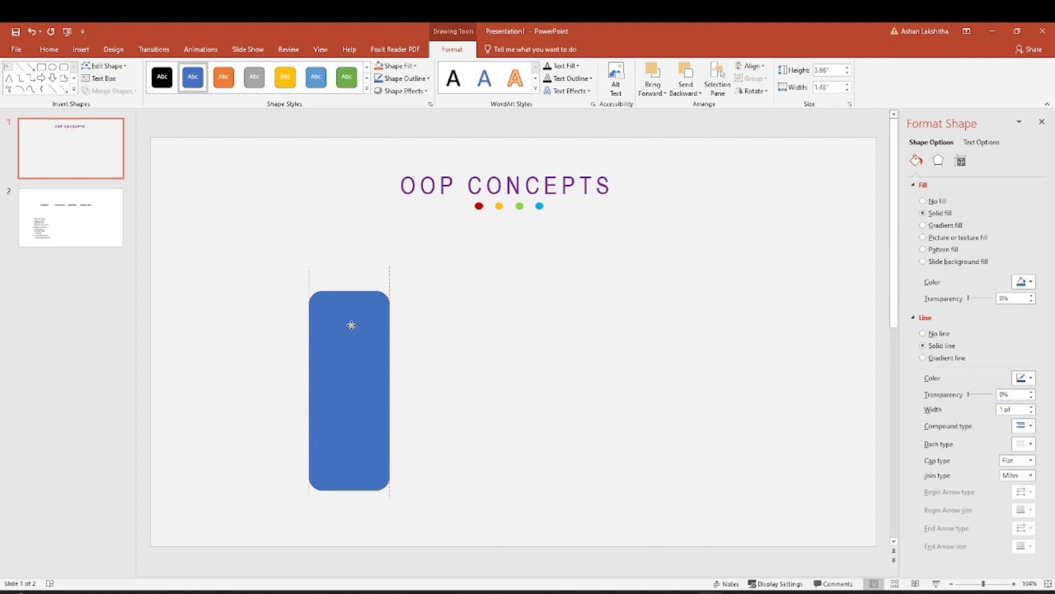
pyautogui.moveTo(353, 325); pyautogui.dragTo(352, 325)
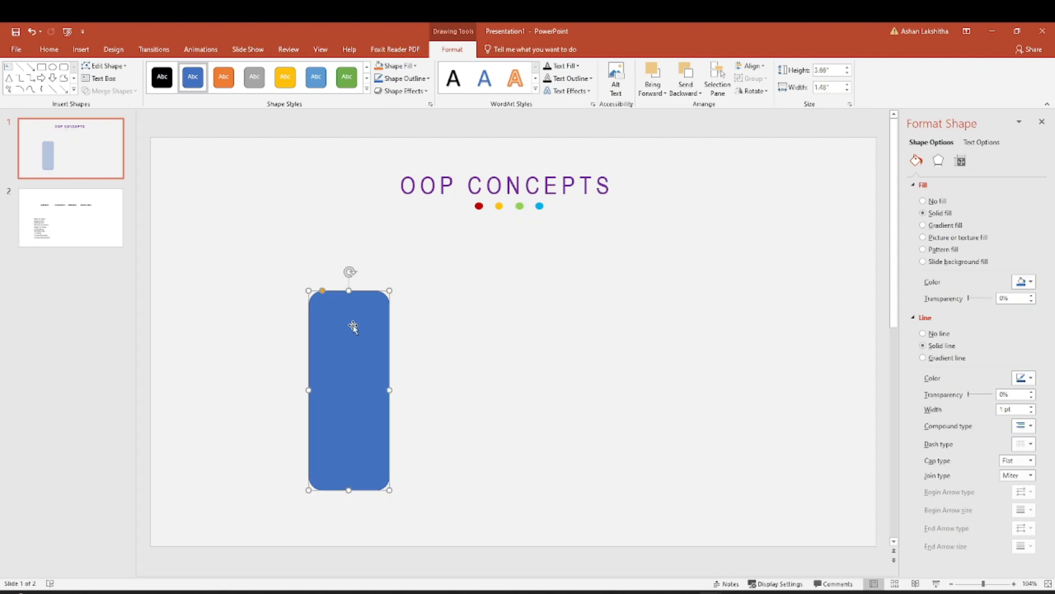
# Set the rounded rectangle's width to 1.59" and height to 3.8", and shift it slightly up.
pyautogui.click(827, 88)
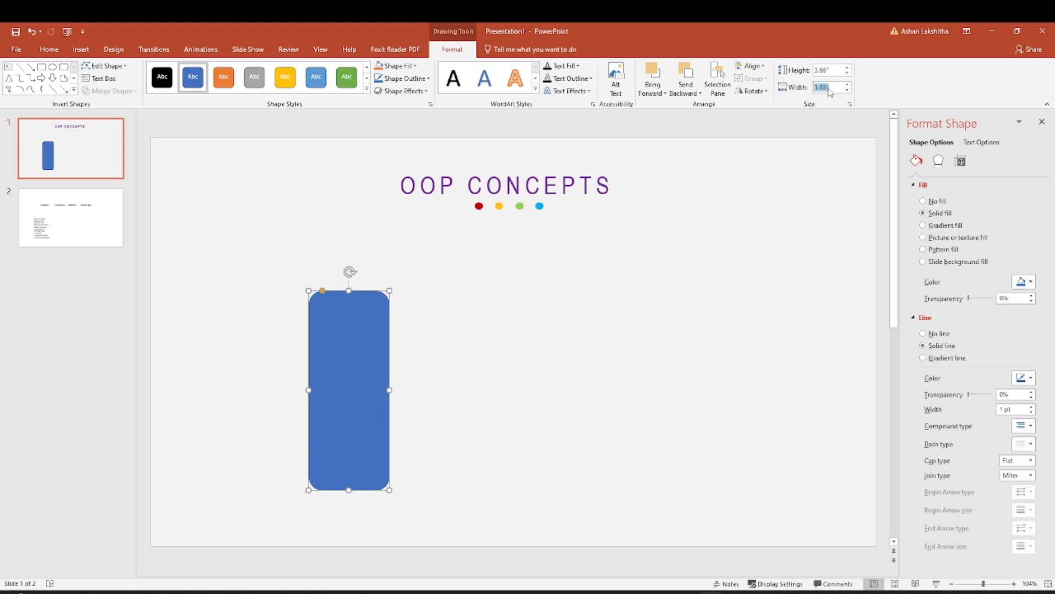
pyautogui.click(836, 88)
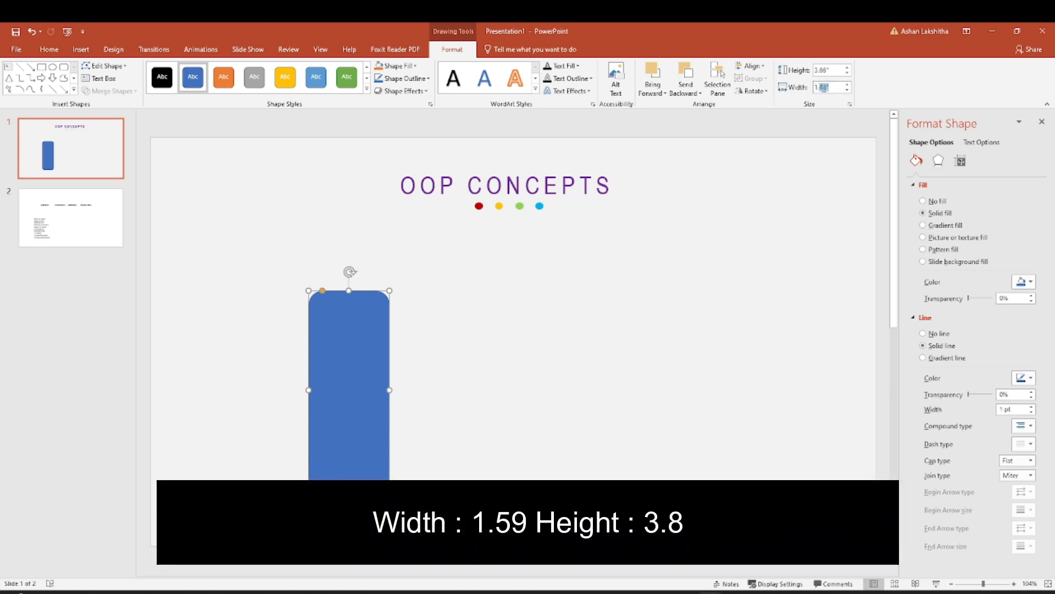
pyautogui.write('1.59')
pyautogui.click(831, 70)
pyautogui.click(830, 71)
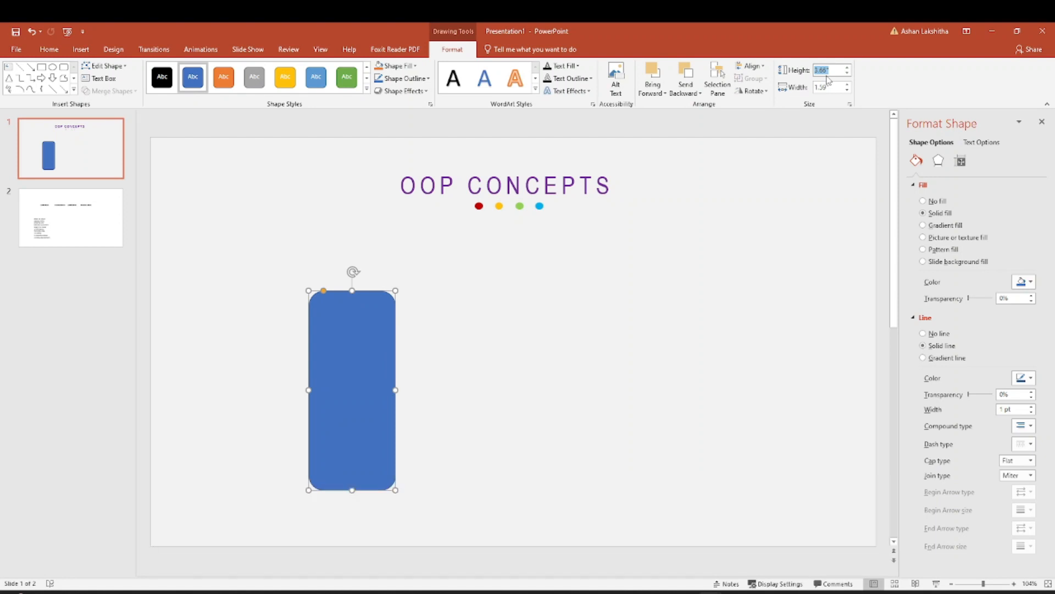
pyautogui.click(831, 70)
pyautogui.click(740, 255)
pyautogui.moveTo(344, 353); pyautogui.dragTo(341, 329)
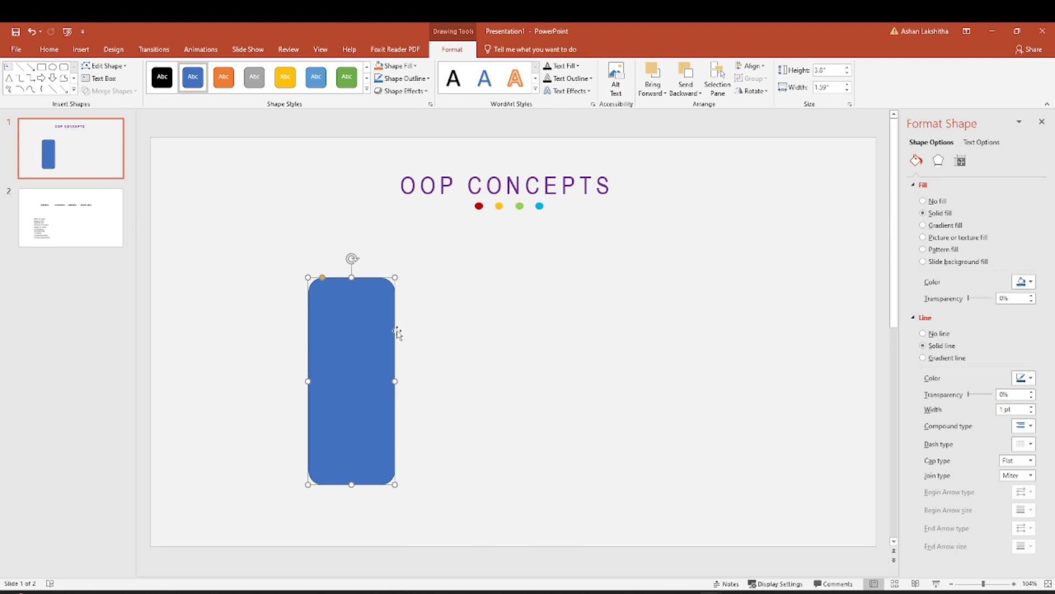
pyautogui.click(522, 344)
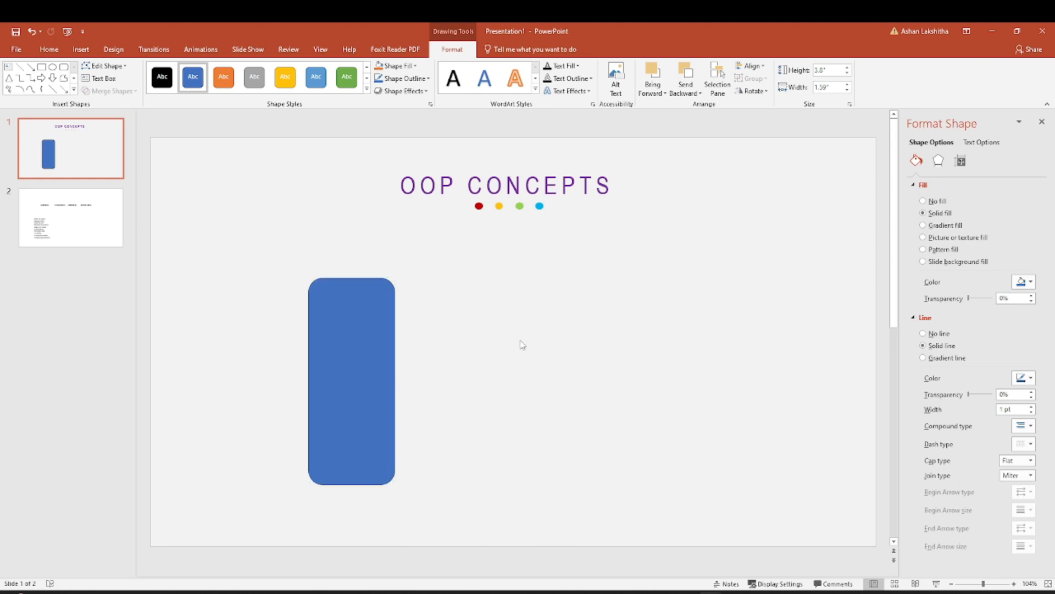
# Draw a circle about 1.09" in diameter, centred on the rounded rectangle's top edge.
pyautogui.click(82, 49)
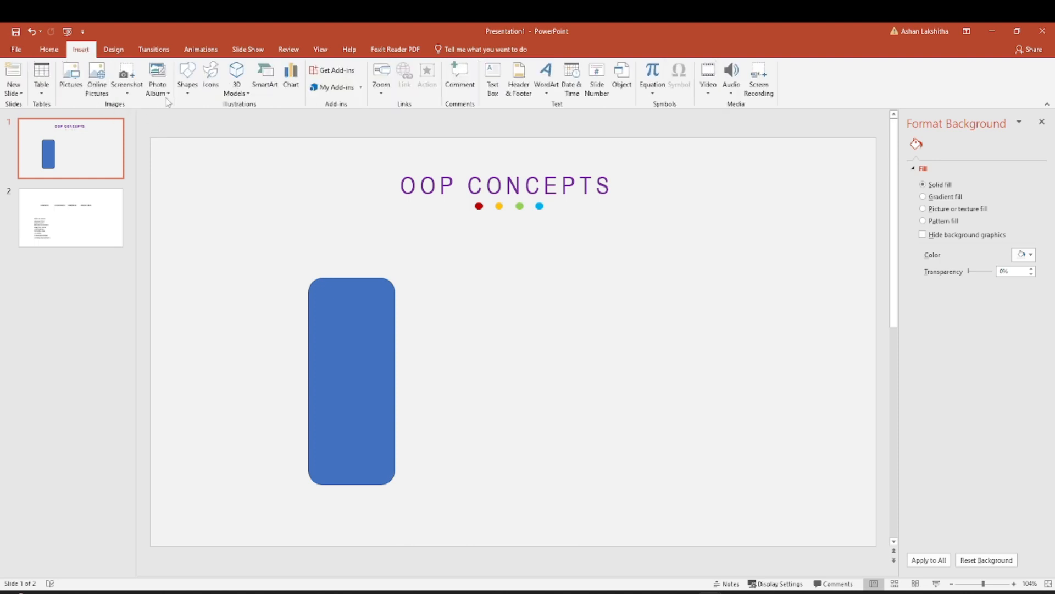
pyautogui.click(187, 83)
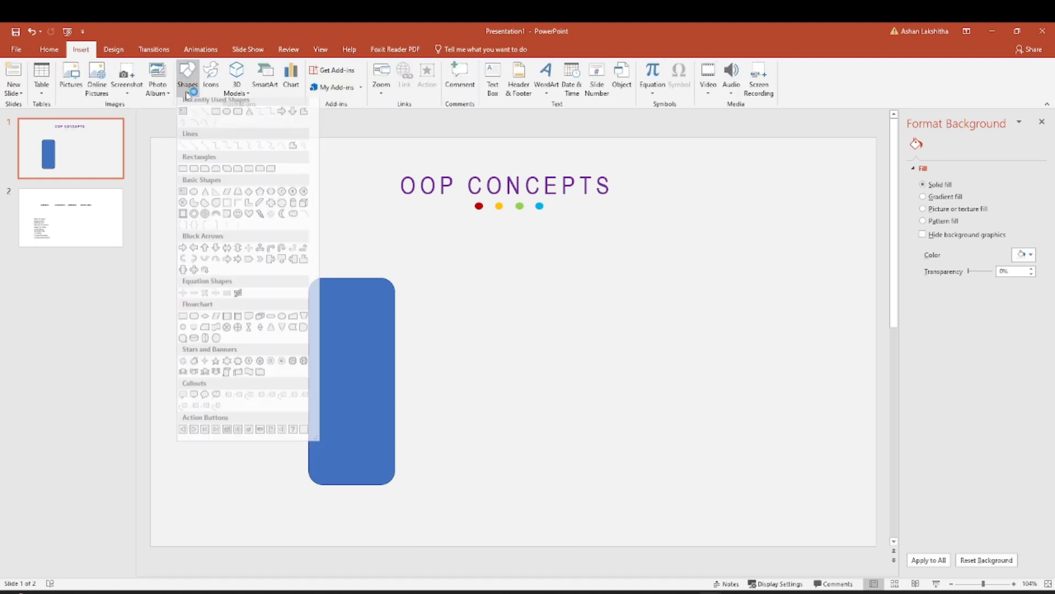
pyautogui.click(226, 117)
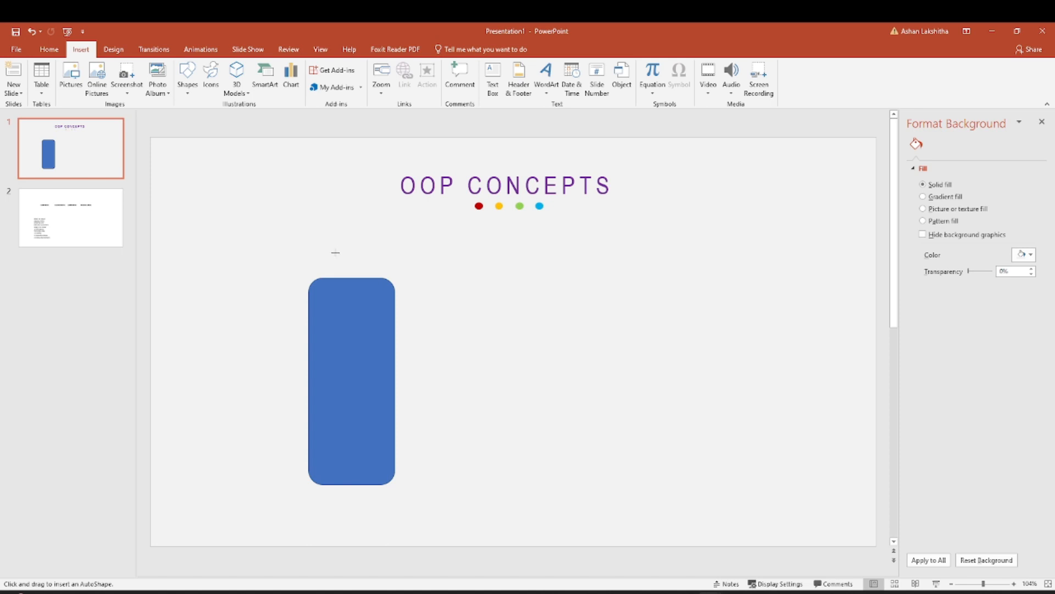
pyautogui.moveTo(336, 252)
pyautogui.mouseDown()
pyautogui.moveTo(348, 276)
pyautogui.moveTo(357, 266)
pyautogui.moveTo(357, 280)
pyautogui.moveTo(353, 250)
pyautogui.moveTo(321, 238)
pyautogui.moveTo(354, 267)
pyautogui.moveTo(385, 238)
pyautogui.moveTo(354, 257)
pyautogui.mouseUp()
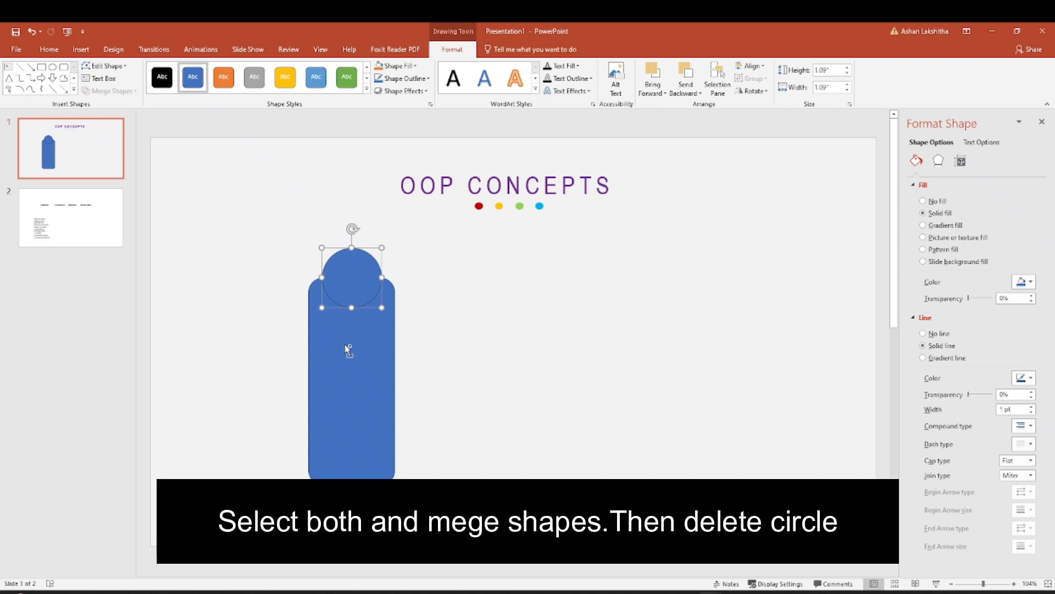
# Select the circle together with the rounded rectangle and merge them with Fragment.
pyautogui.keyDown('shift'); pyautogui.click(348, 351); pyautogui.keyUp('shift')
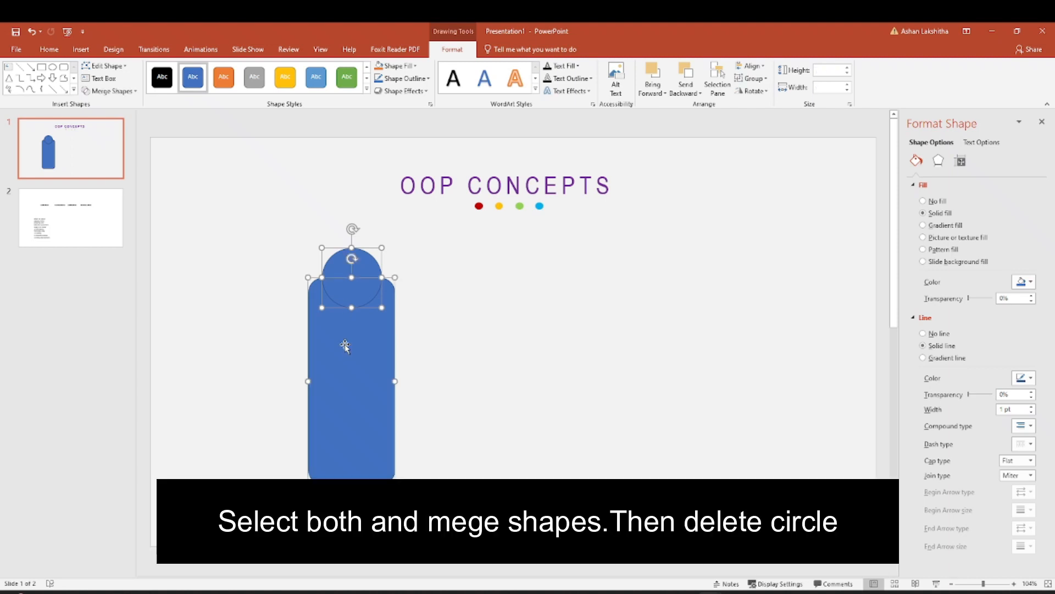
pyautogui.click(135, 93)
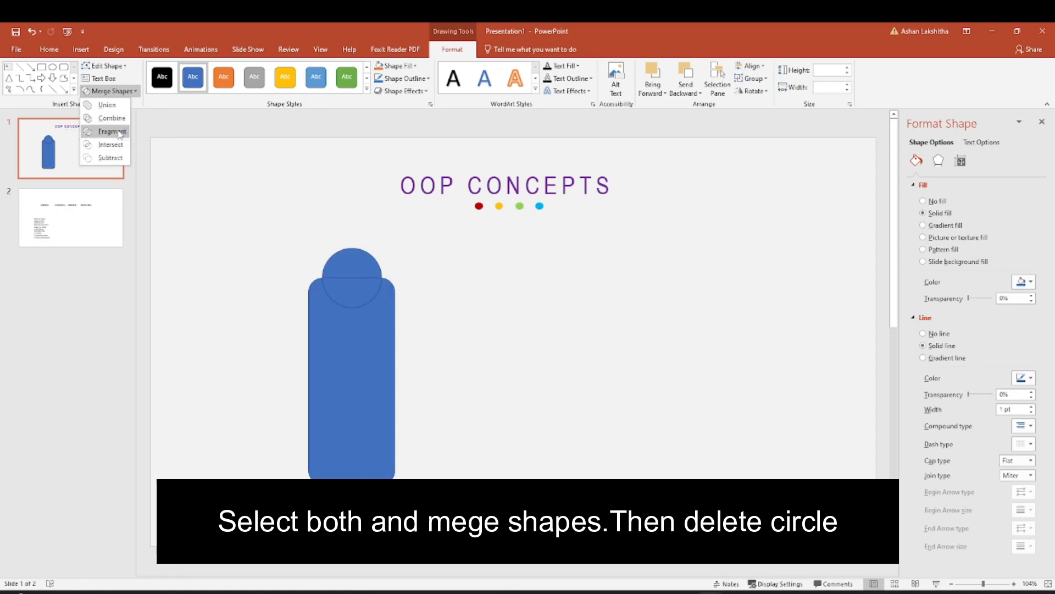
pyautogui.click(120, 134)
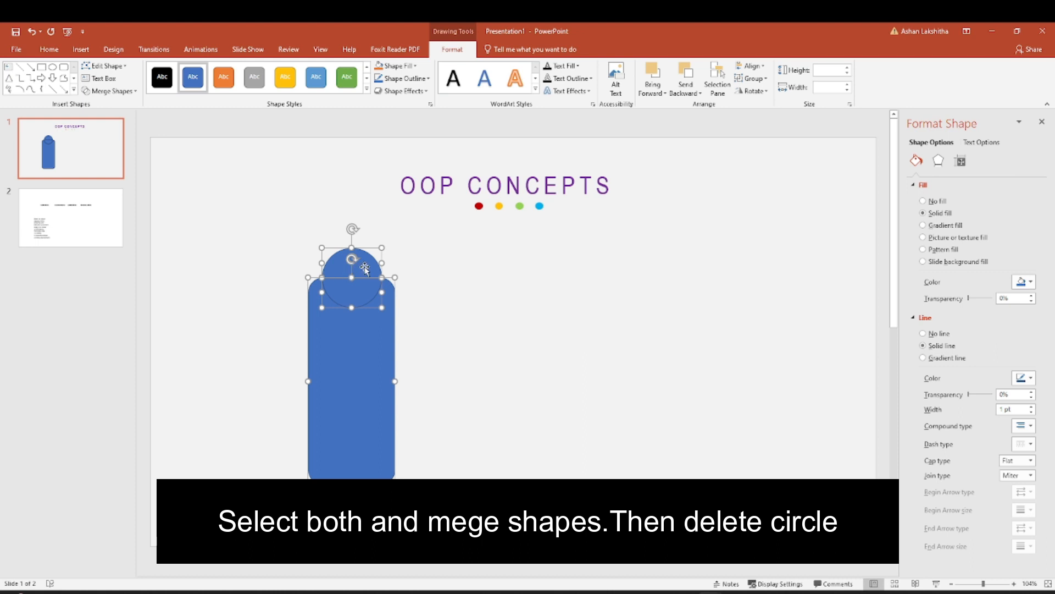
# Delete both circle fragments to leave a semicircular notch, and reposition the notched panel on the slide's left half.
pyautogui.moveTo(365, 267); pyautogui.dragTo(371, 260)
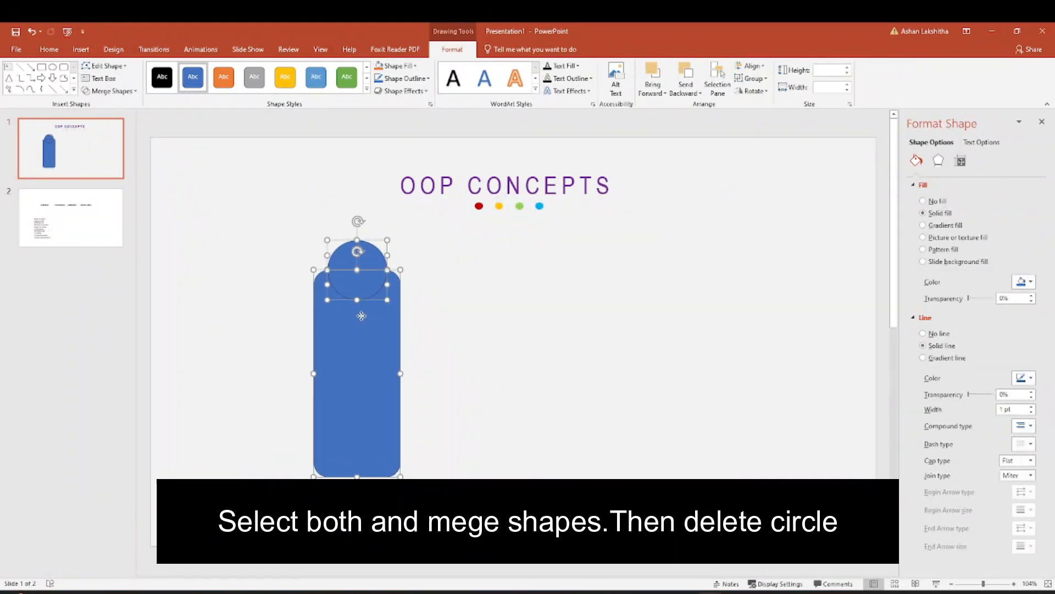
pyautogui.press('Escape')
pyautogui.click(359, 279)
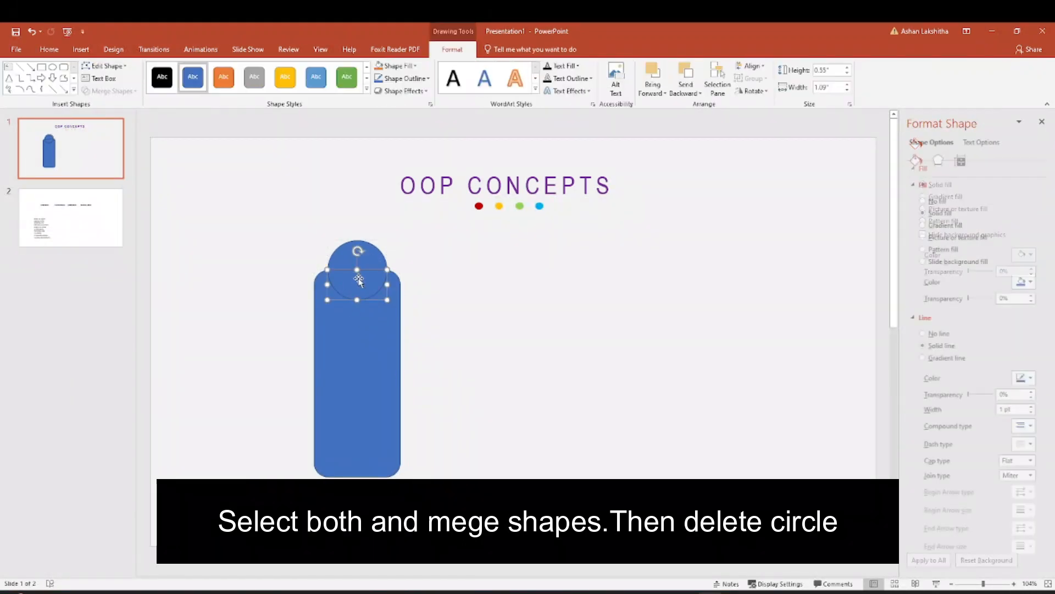
pyautogui.press('Delete')
pyautogui.click(358, 262)
pyautogui.press('Delete')
pyautogui.moveTo(354, 314); pyautogui.dragTo(342, 324)
pyautogui.moveTo(345, 323); pyautogui.dragTo(351, 323)
pyautogui.click(575, 285)
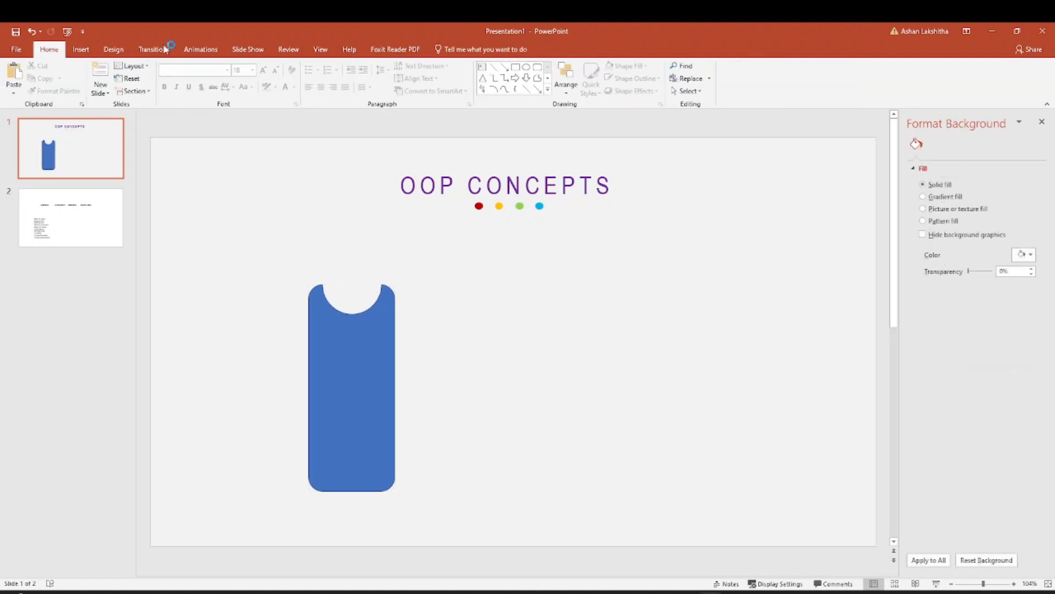
# Draw a rounded rectangle about 1.01" high and 1.19" wide over the panel's notch and send it to the back.
pyautogui.click(80, 49)
pyautogui.click(187, 94)
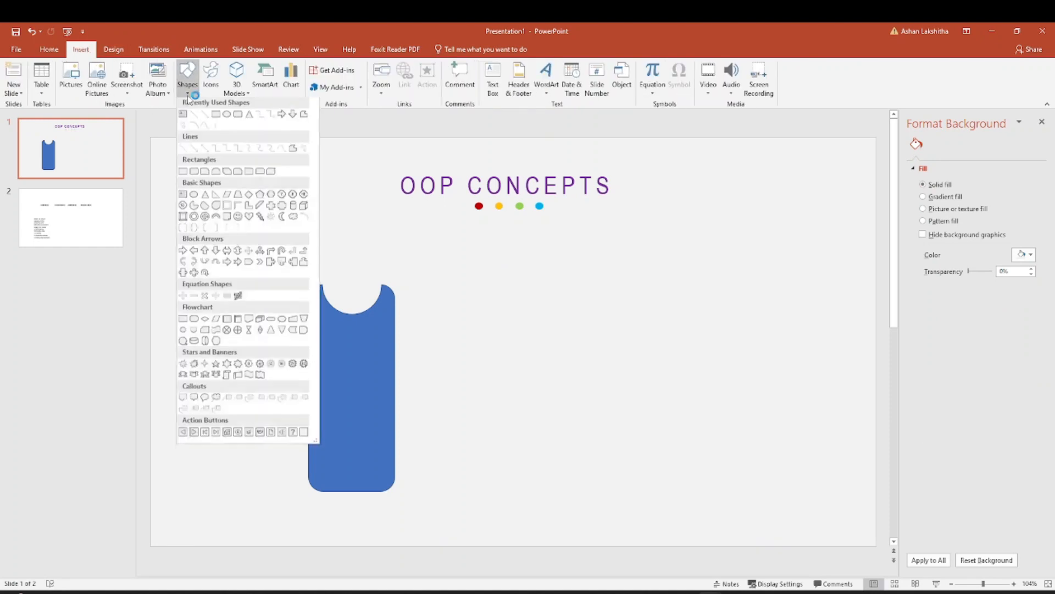
pyautogui.click(238, 114)
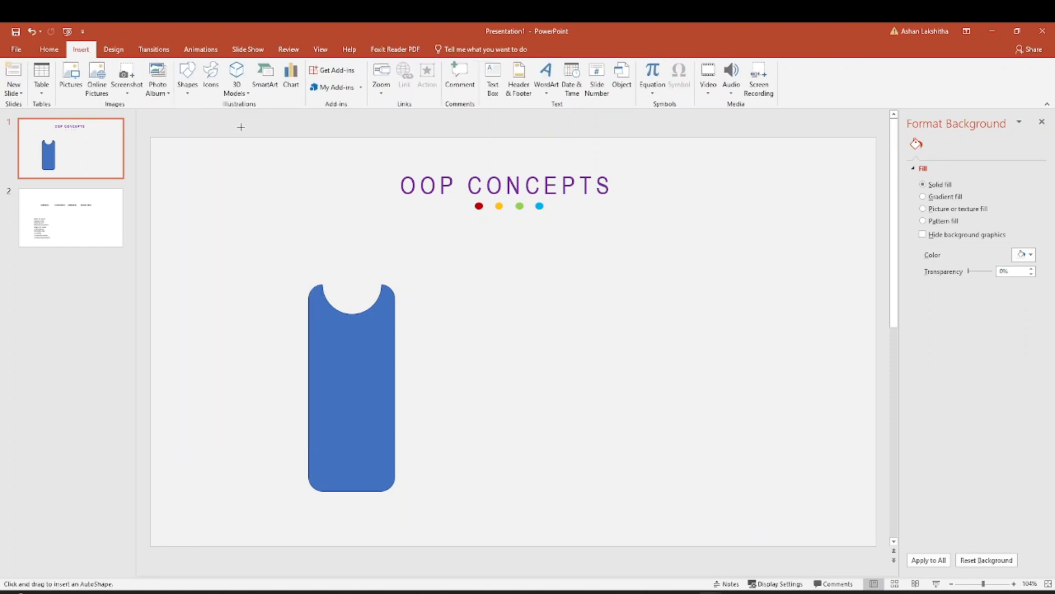
pyautogui.moveTo(318, 215); pyautogui.dragTo(351, 273)
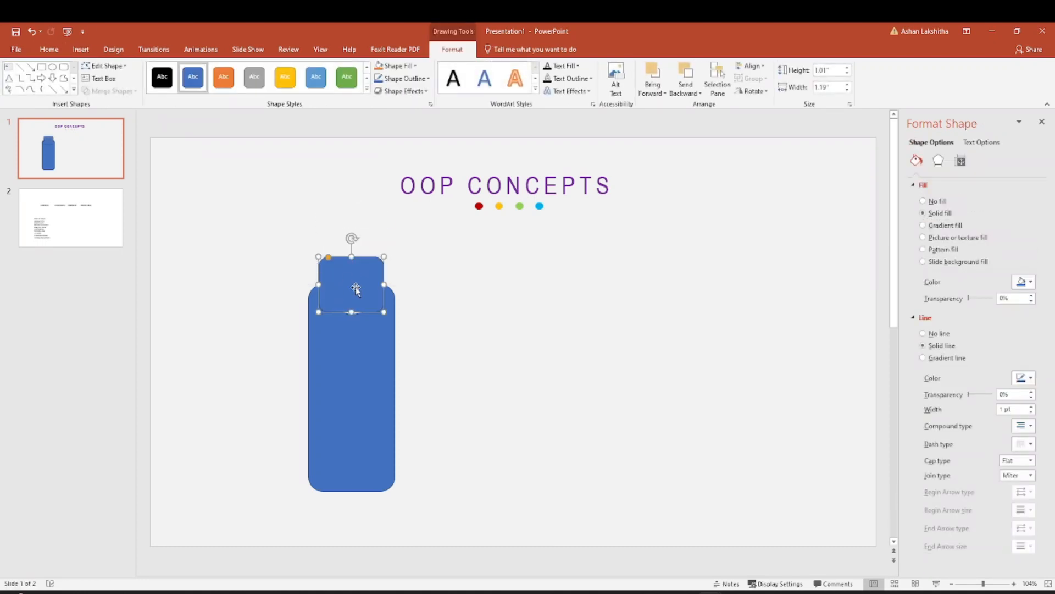
pyautogui.rightClick(359, 289)
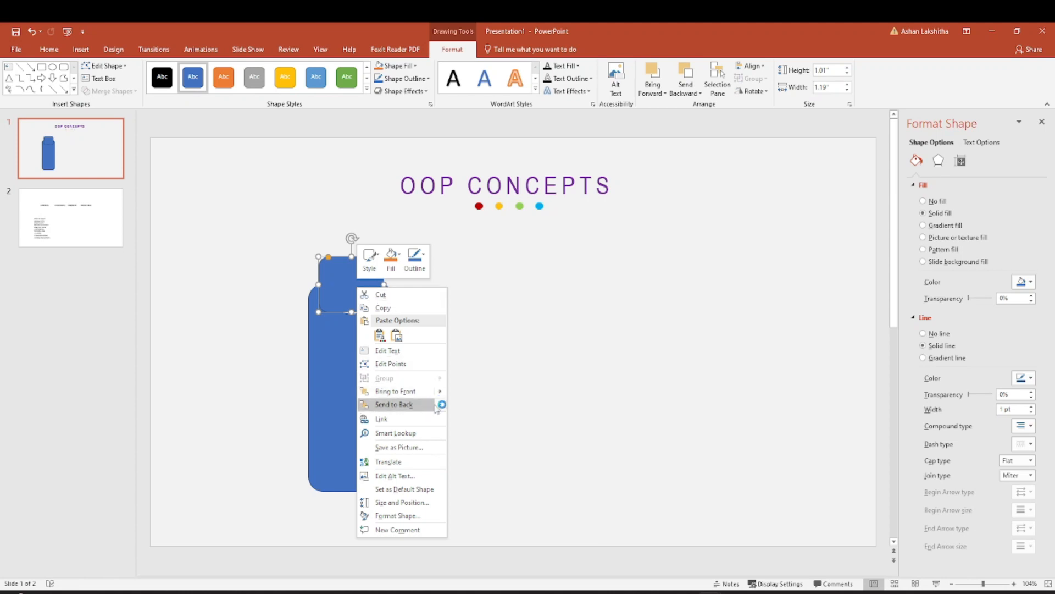
pyautogui.moveTo(439, 404)
pyautogui.click(470, 409)
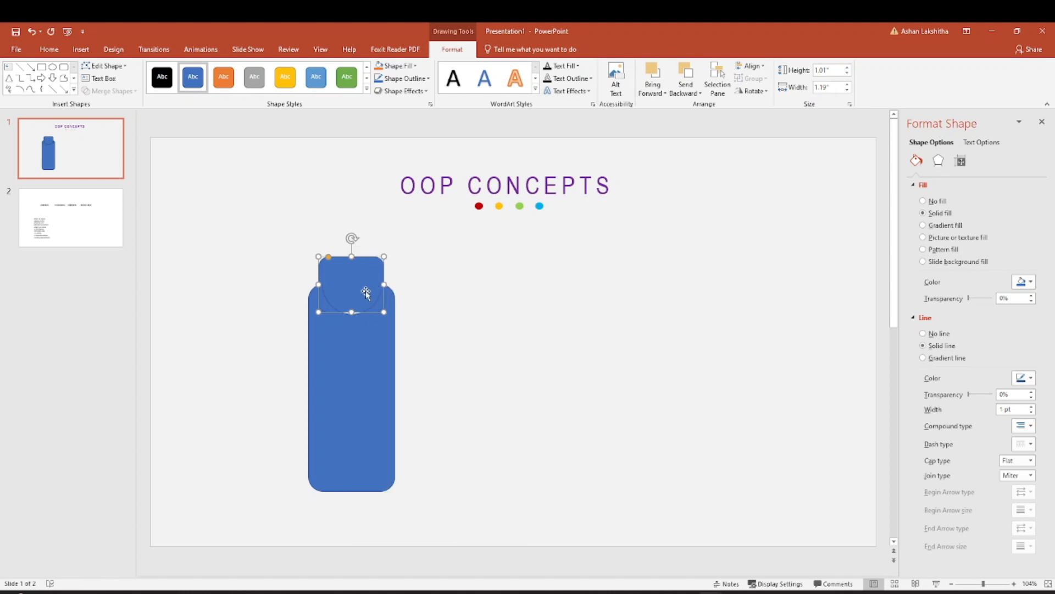
# Enlarge the small rounded rectangle behind the notch to about 1.24" high and 1.3" wide, centred on the panel.
pyautogui.moveTo(365, 290); pyautogui.dragTo(387, 289)
pyautogui.moveTo(319, 289); pyautogui.dragTo(316, 289)
pyautogui.moveTo(355, 255); pyautogui.dragTo(355, 254)
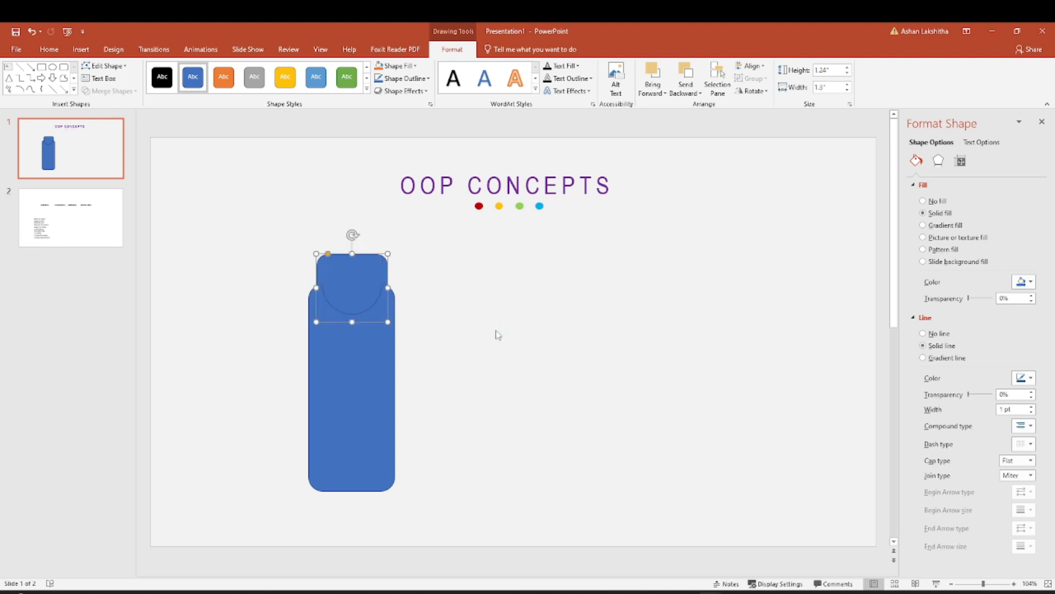
pyautogui.click(498, 333)
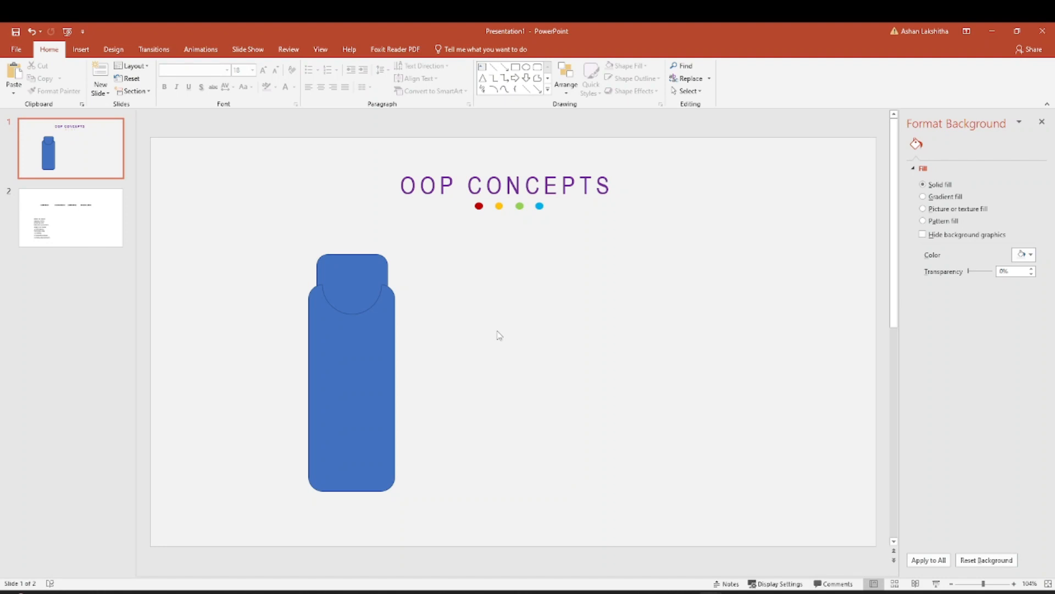
pyautogui.click(361, 273)
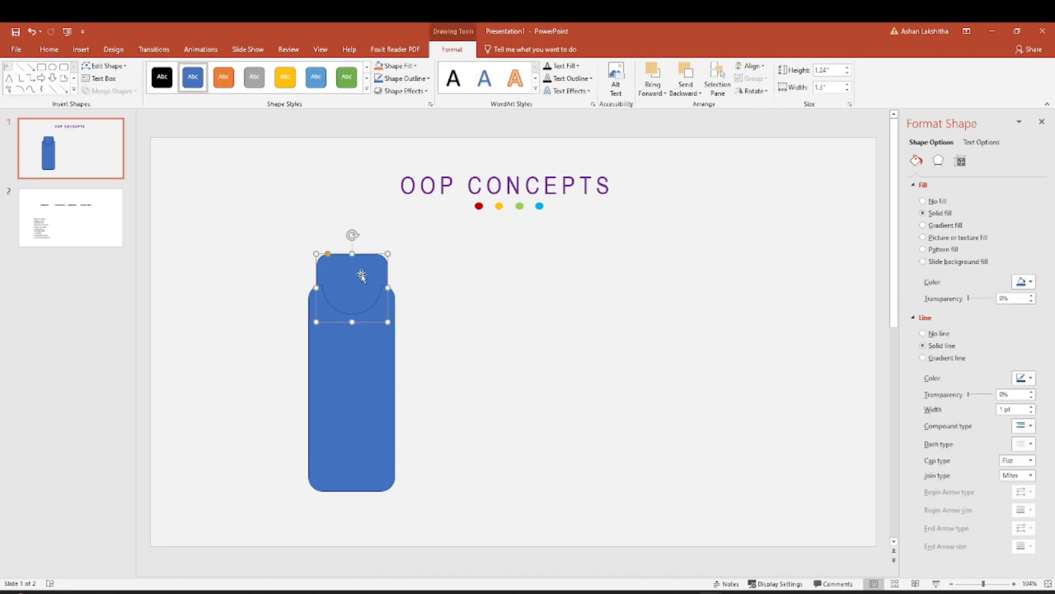
pyautogui.click(483, 298)
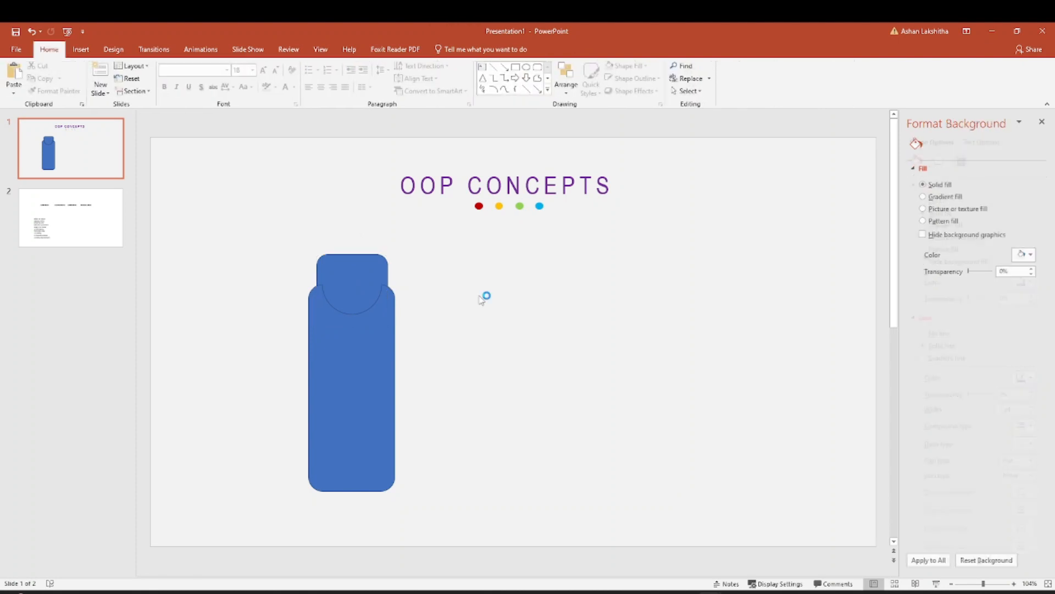
# Fill the notched panel with White, Background 1.
pyautogui.click(347, 371)
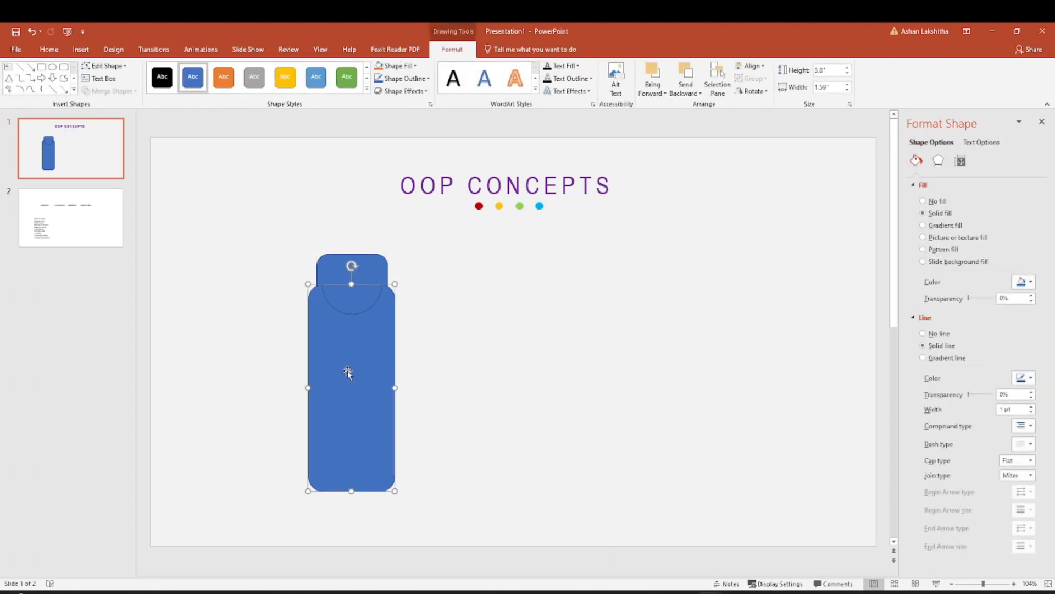
pyautogui.click(1032, 282)
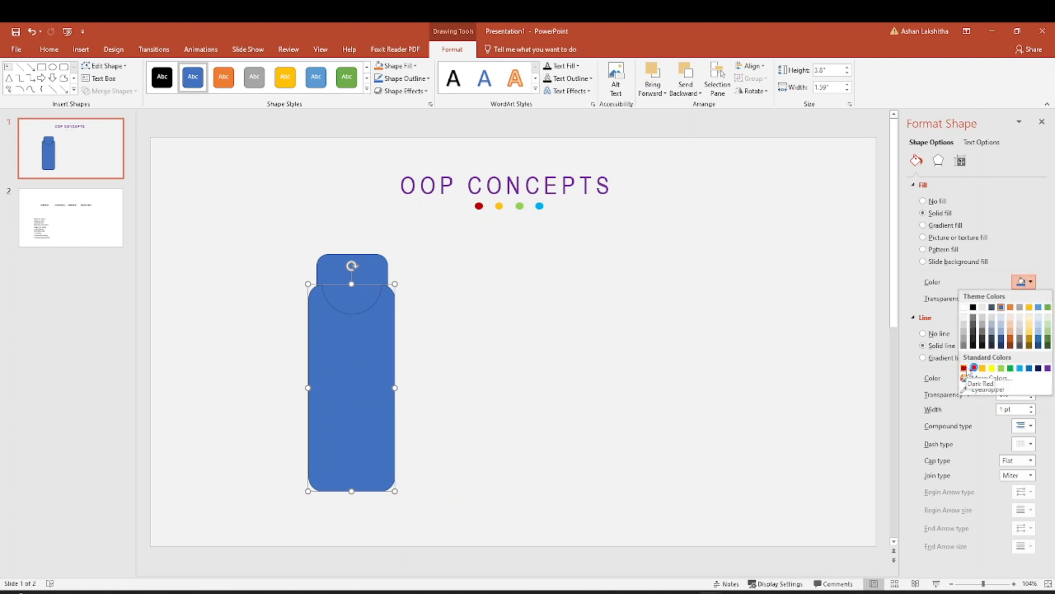
pyautogui.click(965, 324)
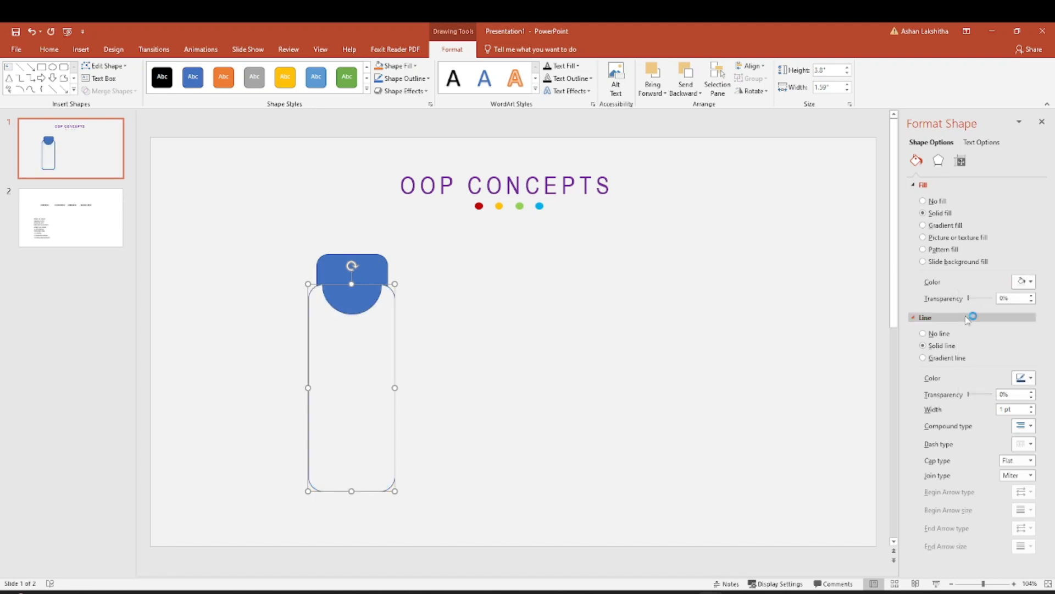
pyautogui.click(1024, 282)
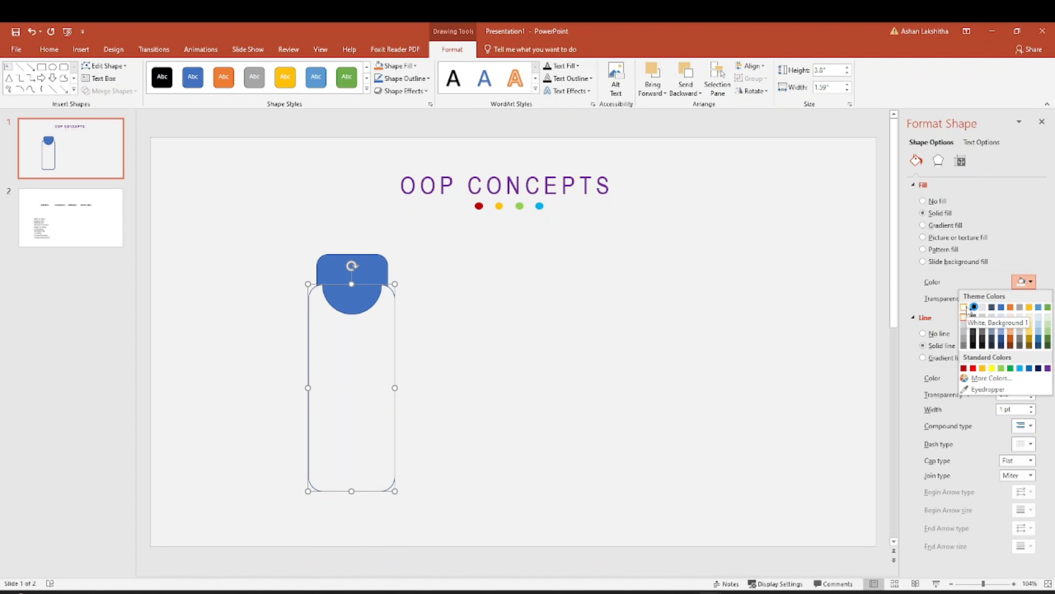
pyautogui.click(965, 307)
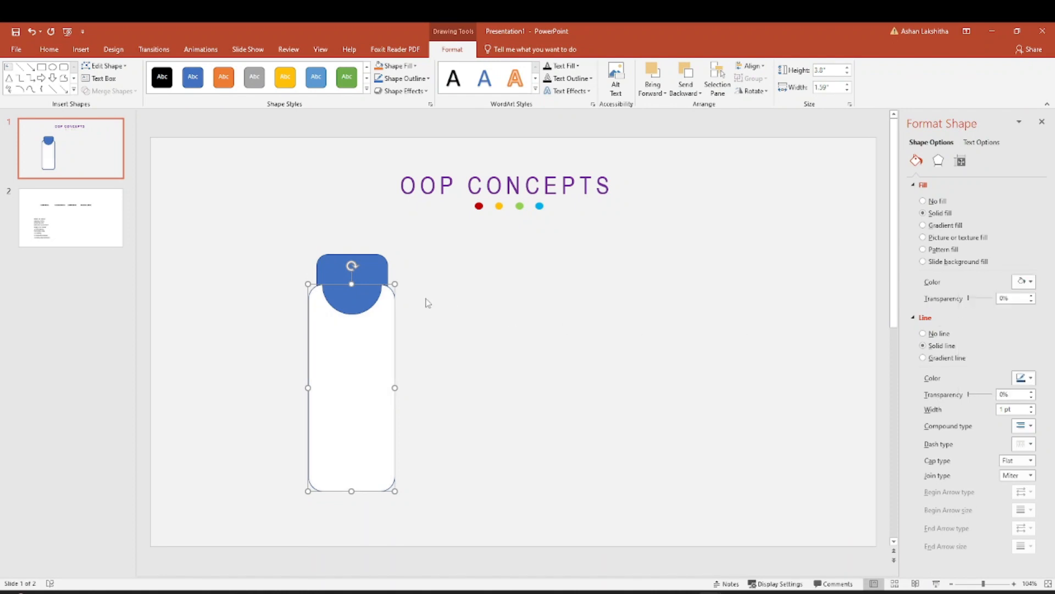
pyautogui.click(428, 302)
# Fill the small rounded rectangle behind the notch with standard dark red.
pyautogui.click(376, 284)
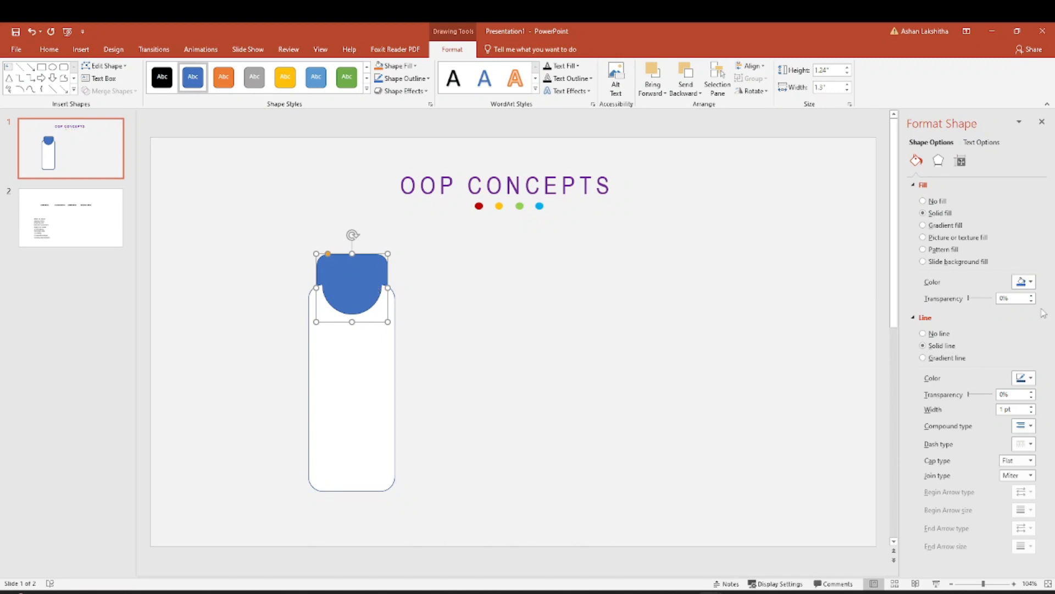
pyautogui.click(1024, 281)
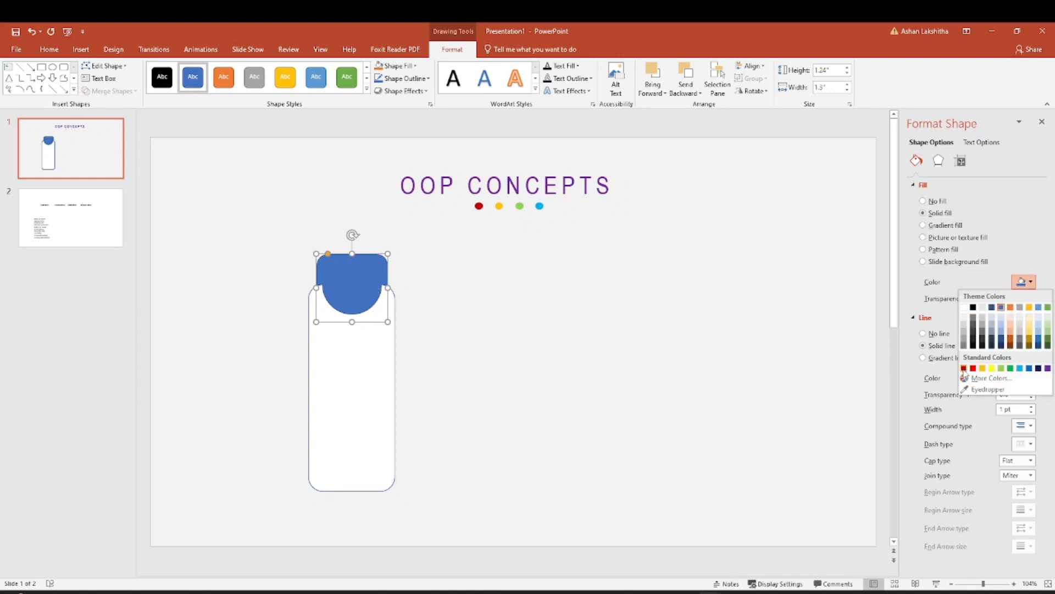
pyautogui.click(963, 368)
pyautogui.click(465, 308)
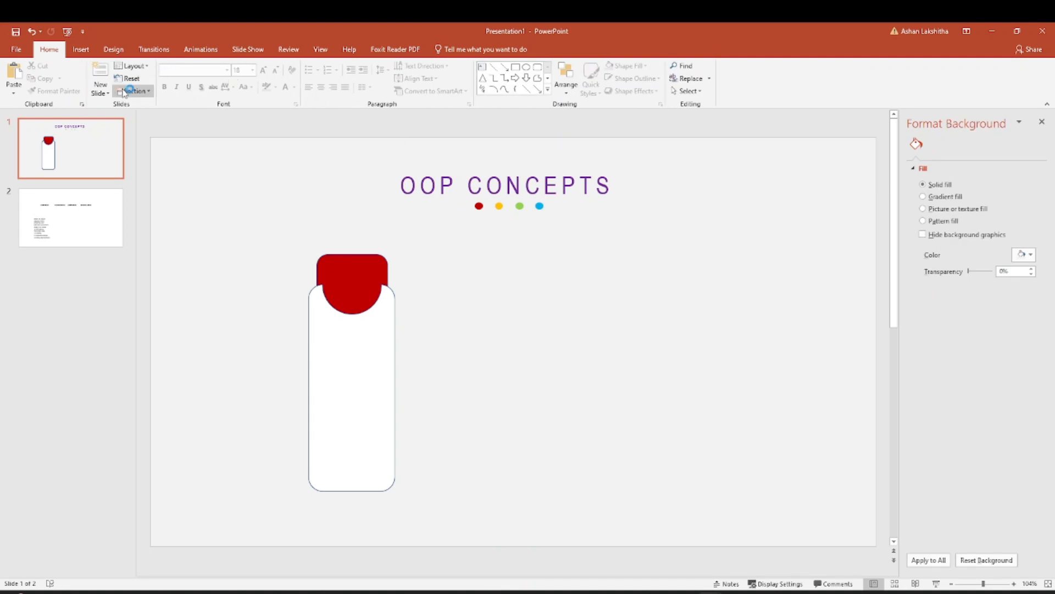
pyautogui.click(81, 49)
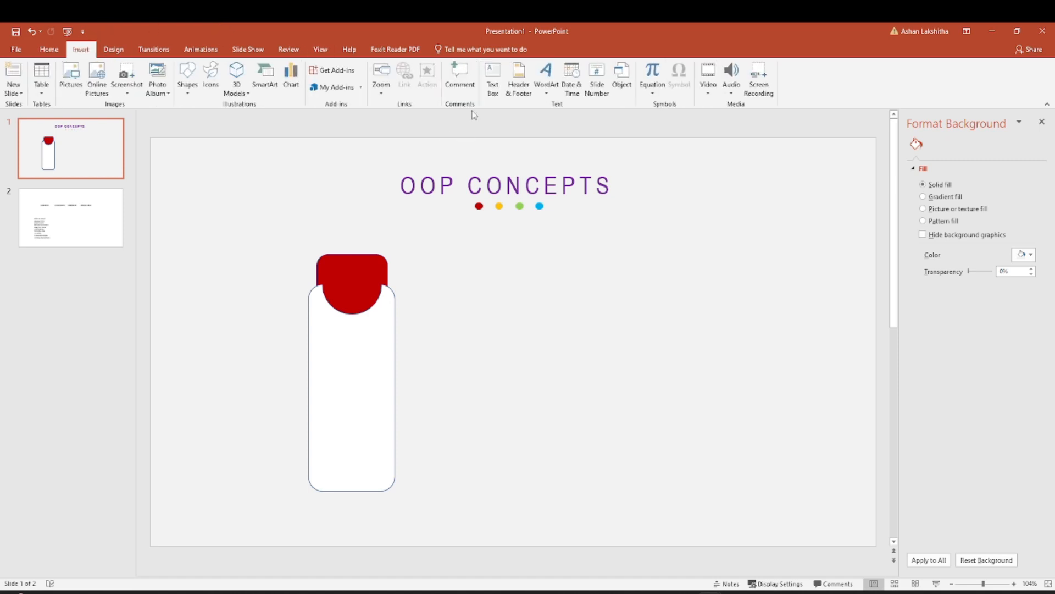
pyautogui.click(492, 80)
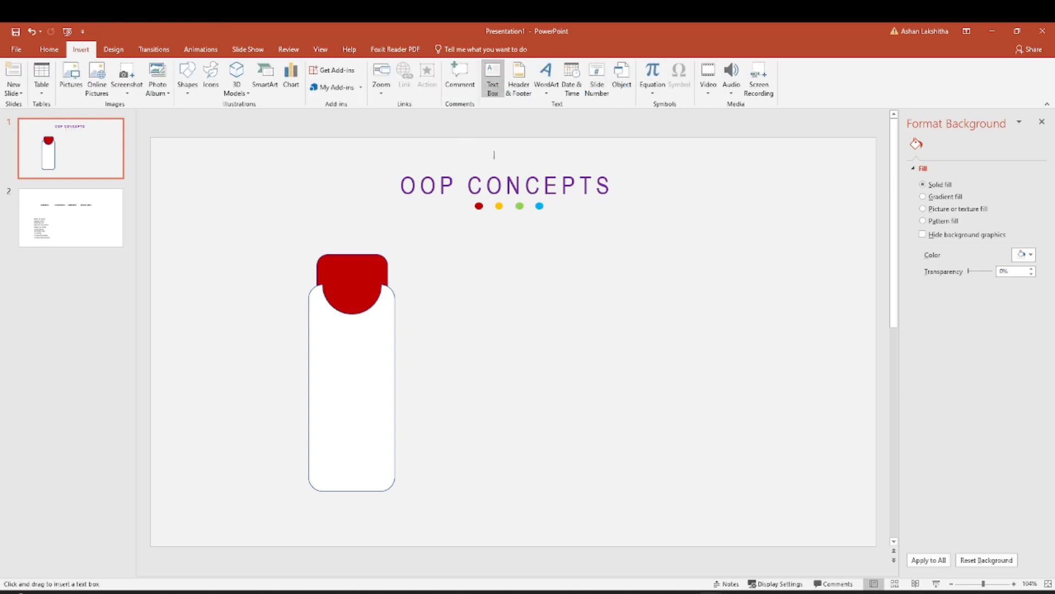
pyautogui.click(423, 261)
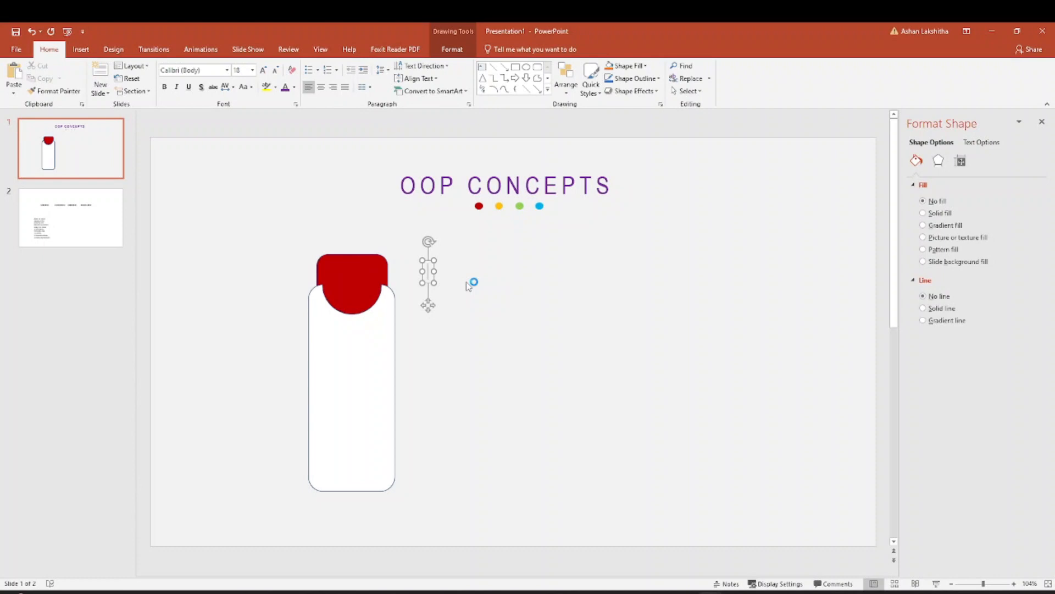
# Copy the INHERITANCE heading from slide 2 and paste it onto slide 1.
pyautogui.click(112, 219)
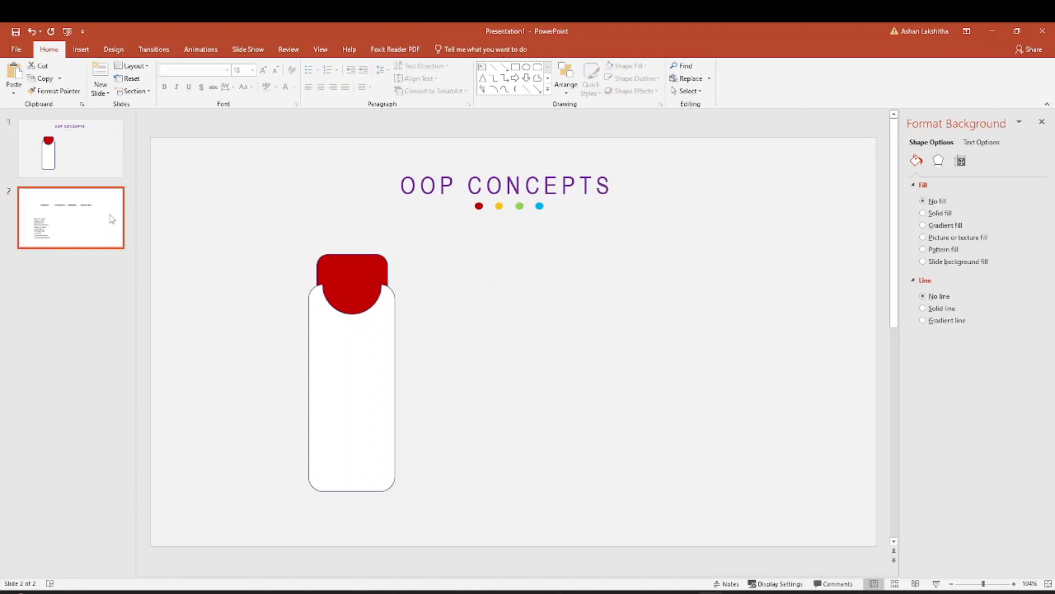
pyautogui.click(315, 248)
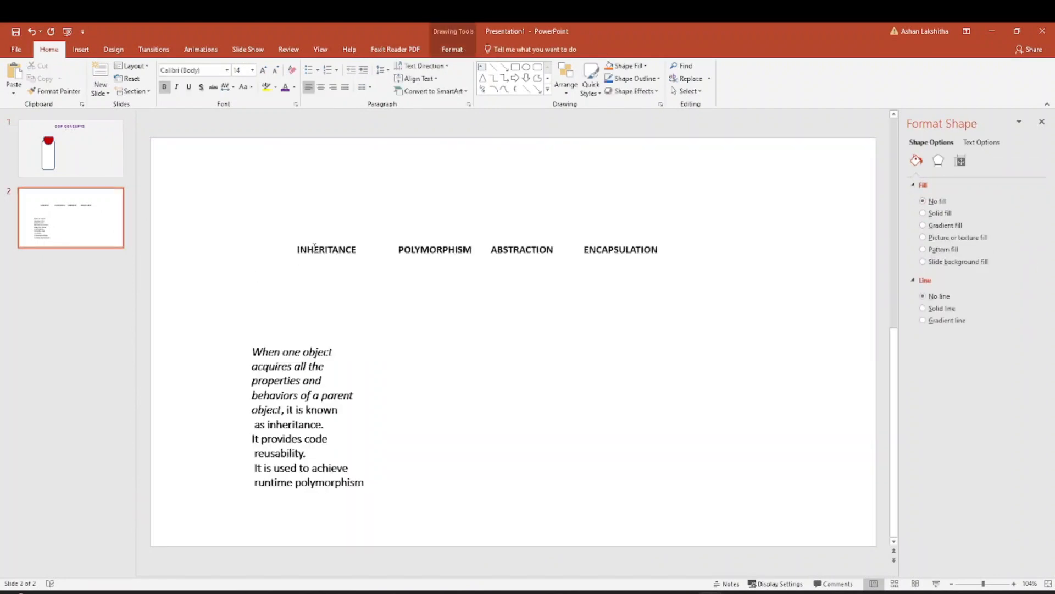
pyautogui.doubleClick(324, 249)
pyautogui.click(83, 157)
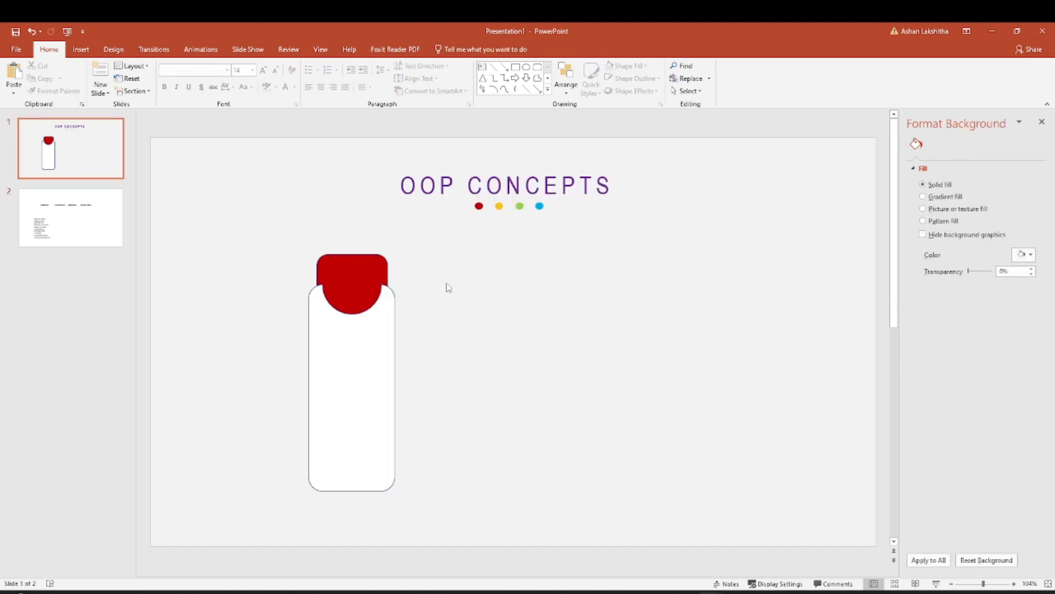
pyautogui.hotkey('ctrl', 'v')
# Set the pasted INHERITANCE text to the Calibri (Body) font at 12 pt.
pyautogui.moveTo(509, 330); pyautogui.dragTo(460, 304)
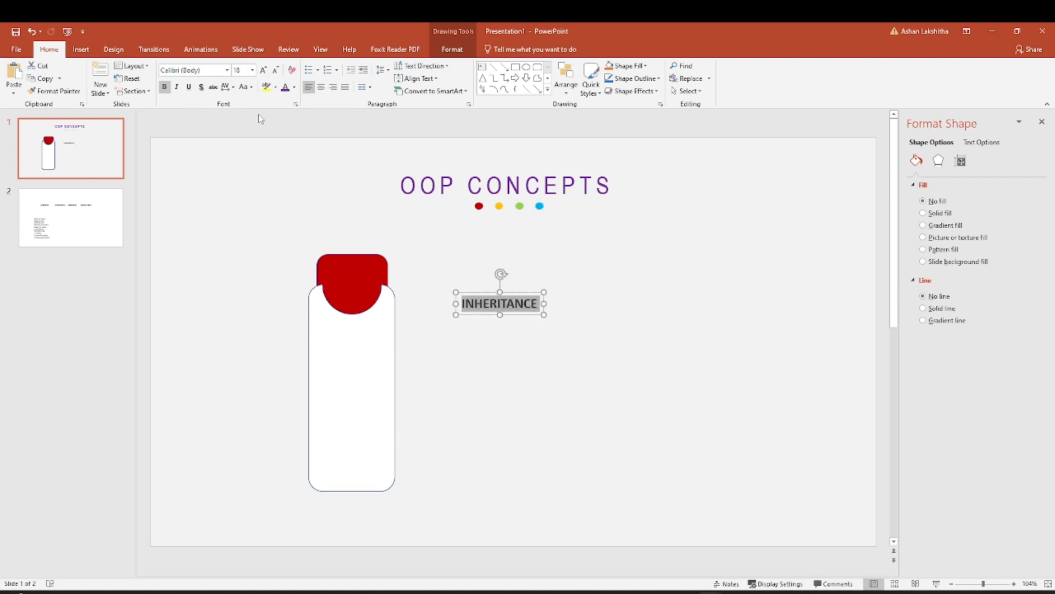
pyautogui.click(228, 71)
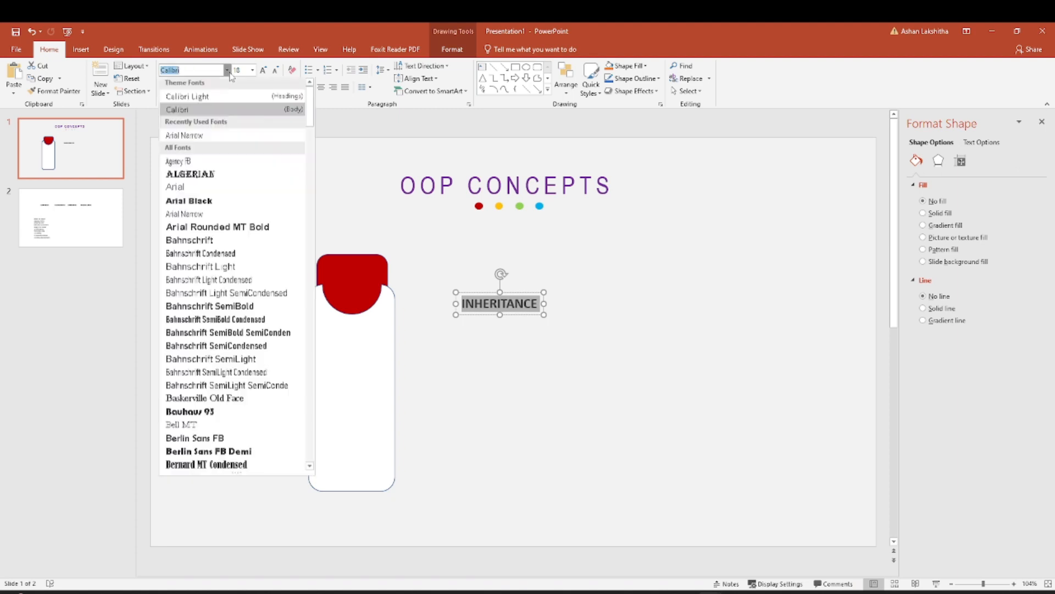
pyautogui.click(193, 111)
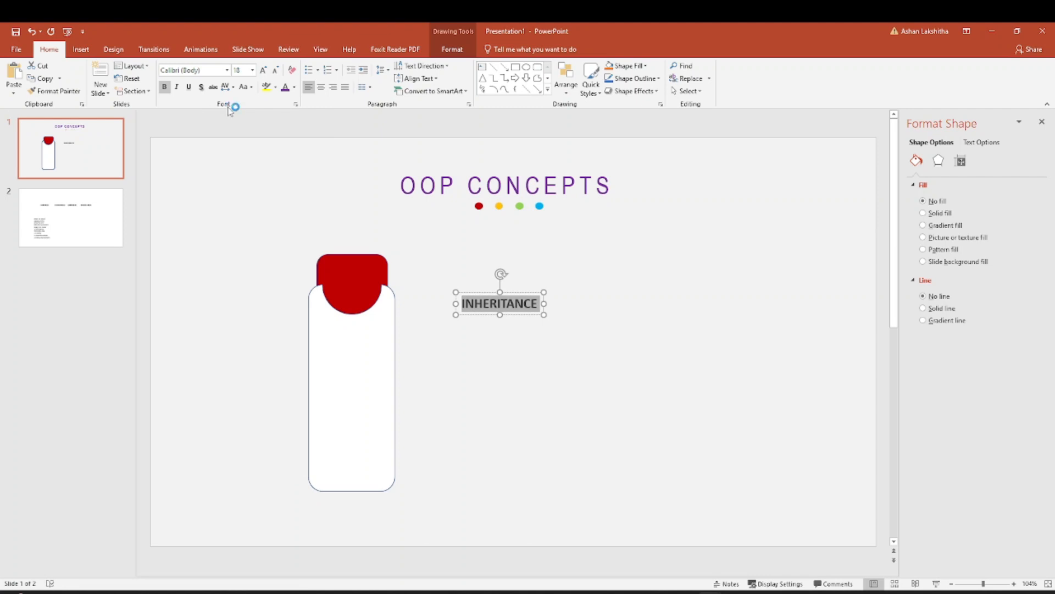
pyautogui.click(252, 70)
pyautogui.click(238, 135)
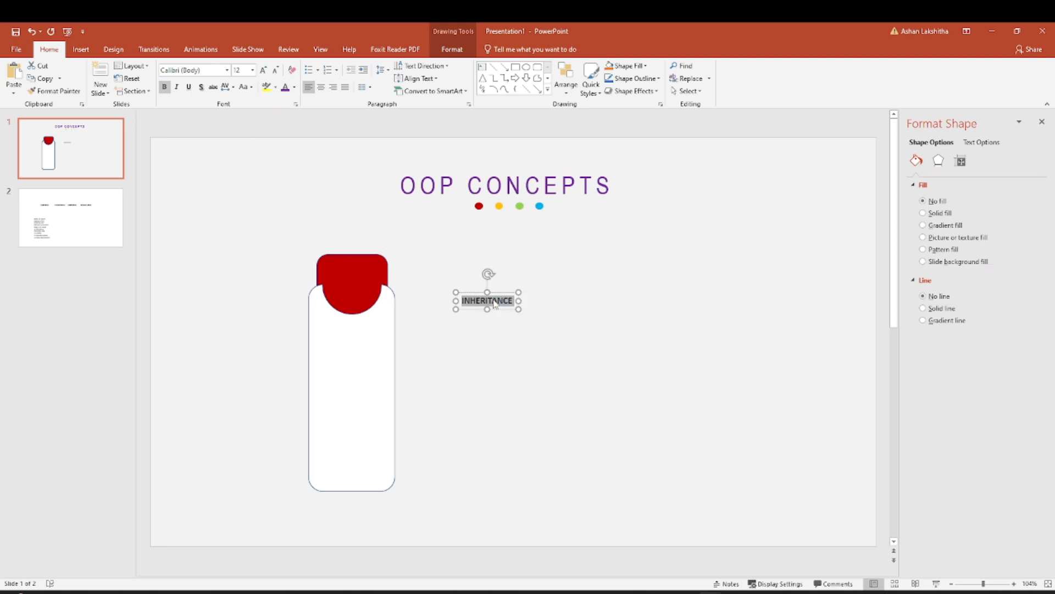
# Colour the bold INHERITANCE text White, Background 1, Darker 5%, and place it on the upper part of the red tab.
pyautogui.click(165, 88)
pyautogui.click(294, 87)
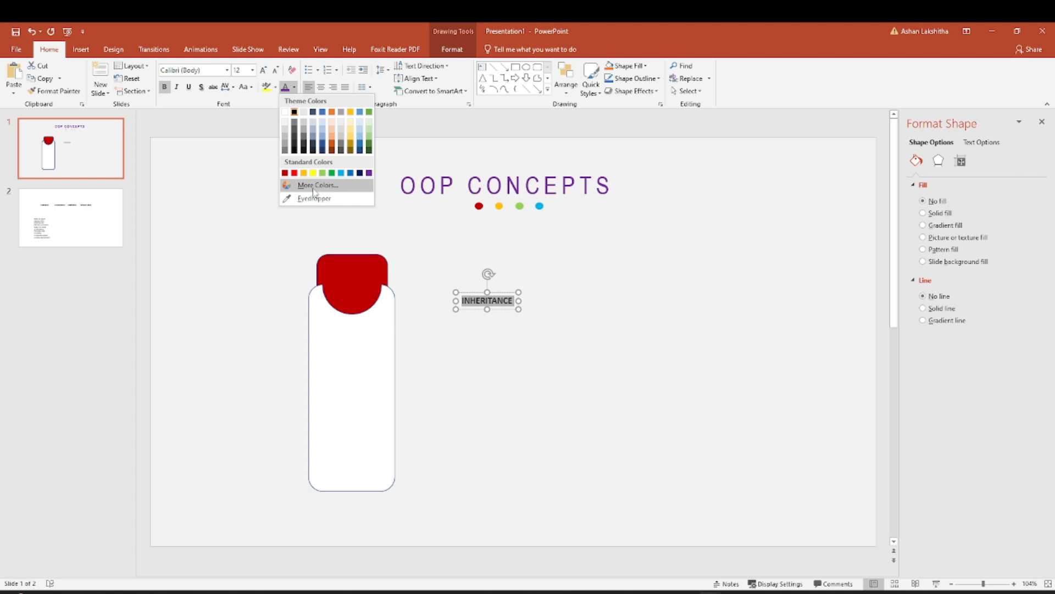
pyautogui.click(285, 123)
pyautogui.moveTo(495, 296); pyautogui.dragTo(361, 264)
pyautogui.click(475, 269)
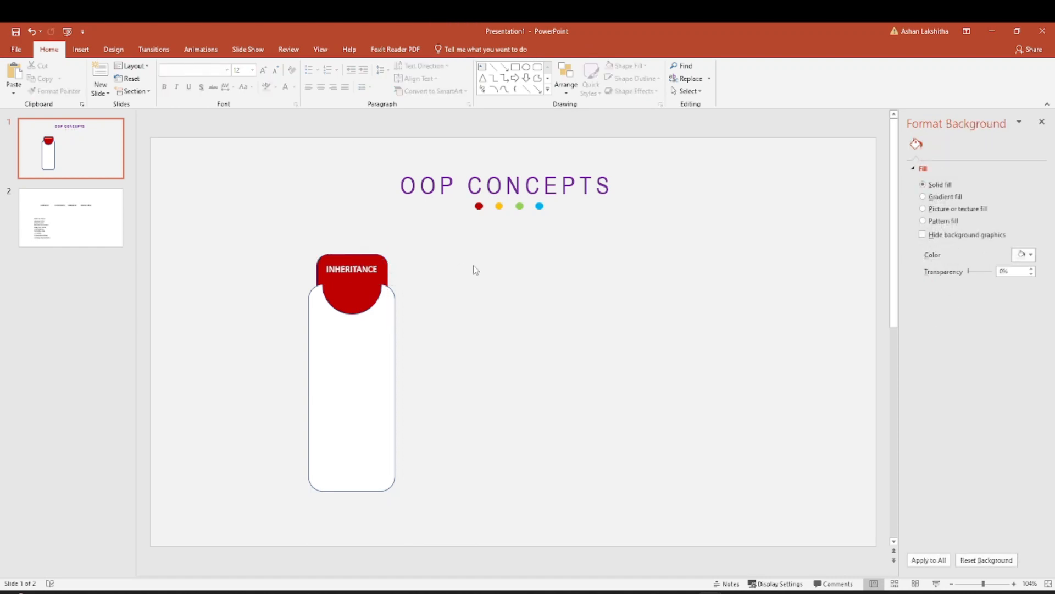
# Add a text box containing "1" and place it on the red tab below the INHERITANCE heading.
pyautogui.click(81, 51)
pyautogui.click(489, 80)
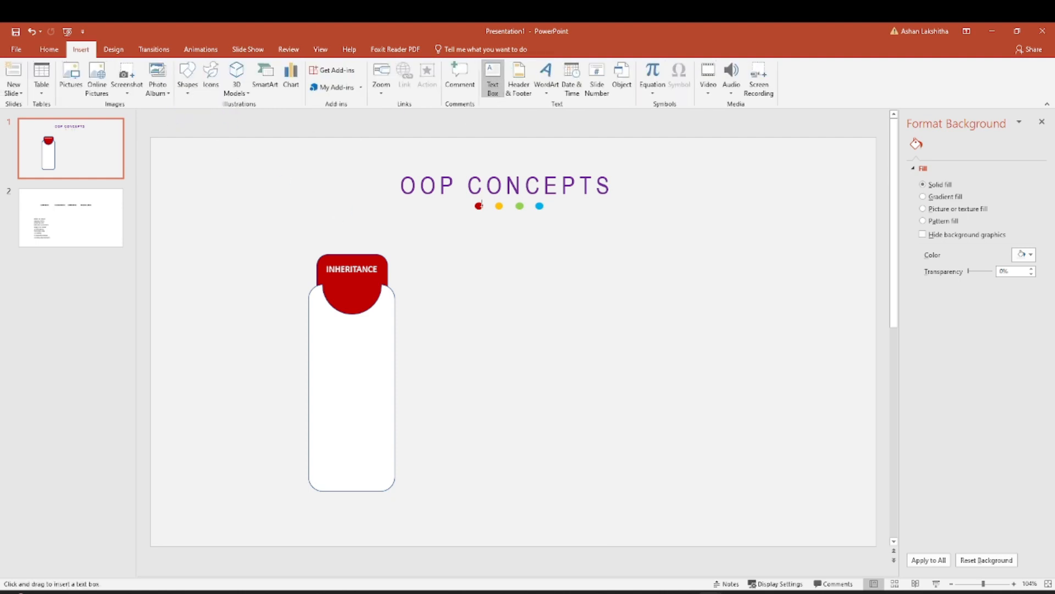
pyautogui.click(457, 288)
pyautogui.write('1')
pyautogui.moveTo(471, 291); pyautogui.dragTo(356, 274)
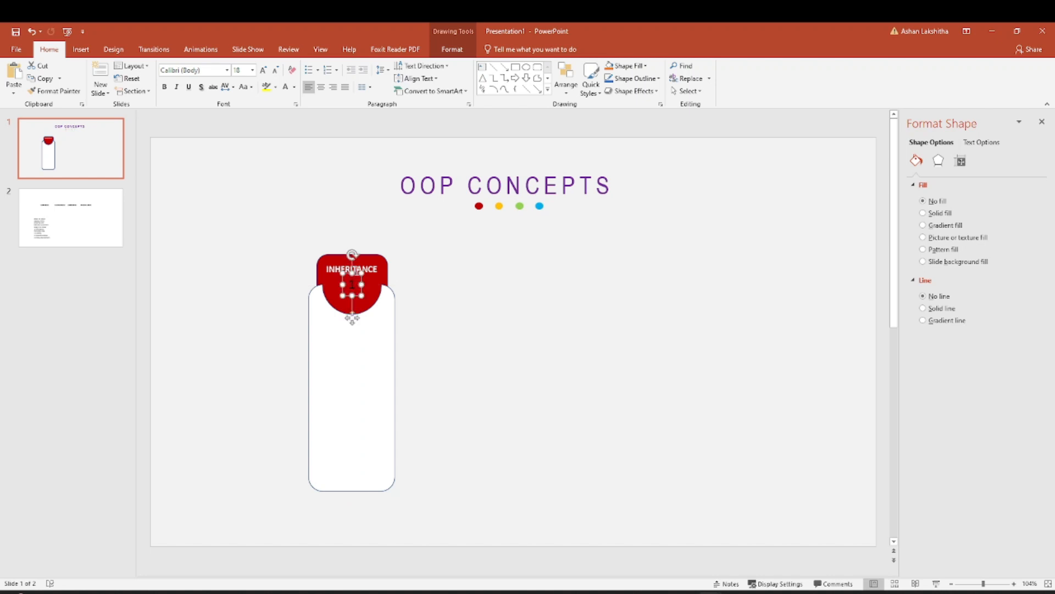
pyautogui.moveTo(357, 275); pyautogui.dragTo(357, 287)
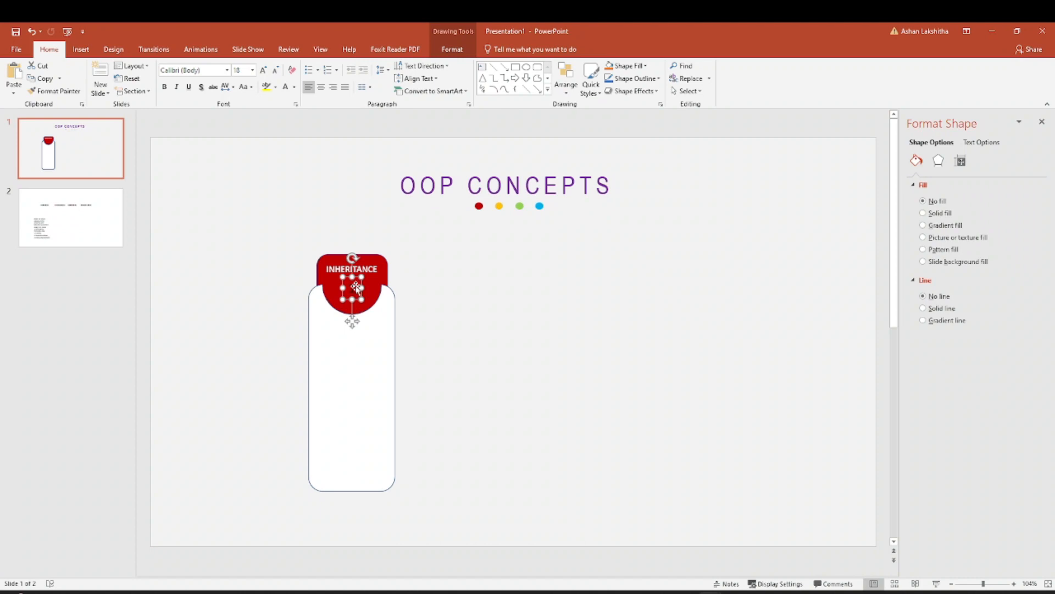
# Format the number 1 in Calibri (Body), 28 pt, coloured White, Background 1, Darker 5%.
pyautogui.doubleClick(355, 287)
pyautogui.click(227, 72)
pyautogui.click(202, 113)
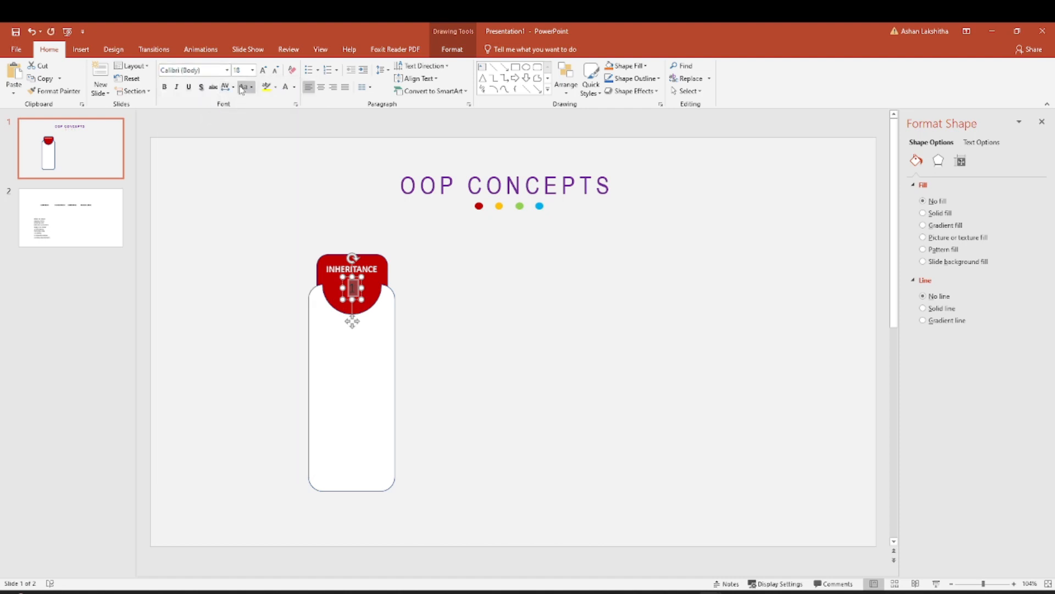
pyautogui.click(252, 72)
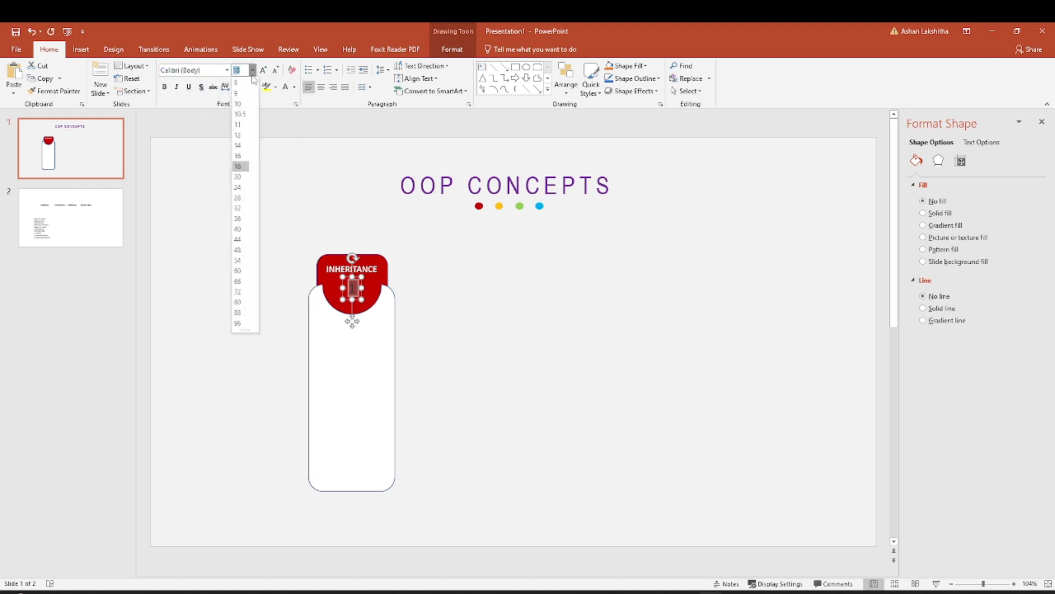
pyautogui.click(238, 197)
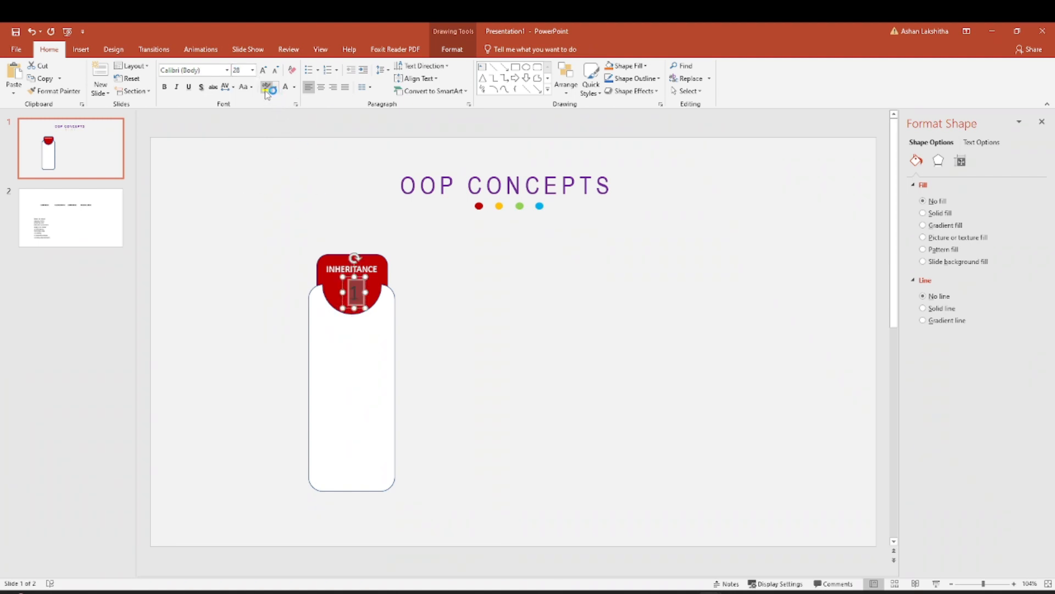
pyautogui.click(294, 87)
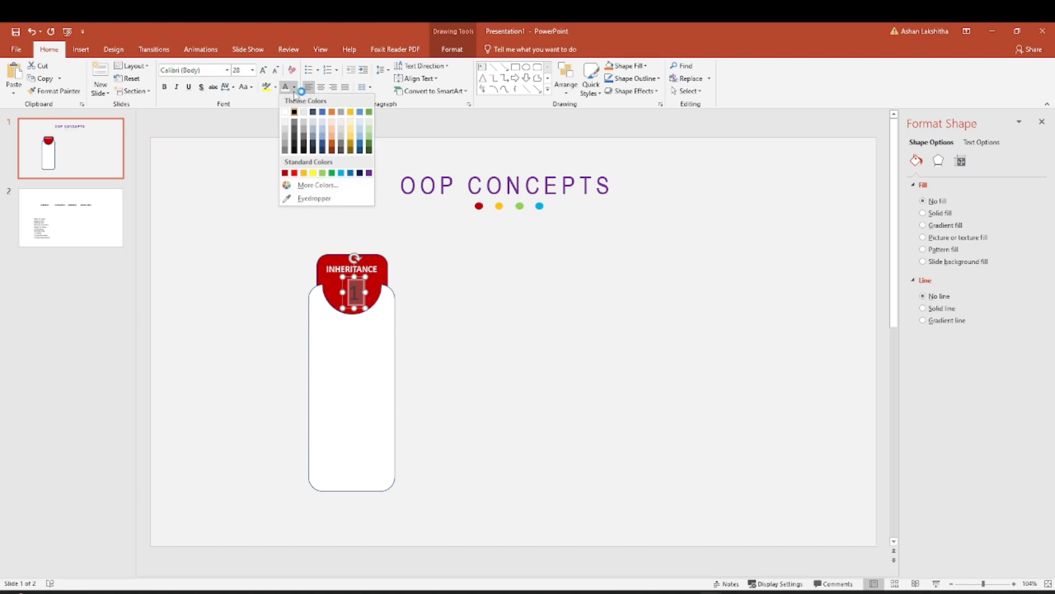
pyautogui.click(285, 122)
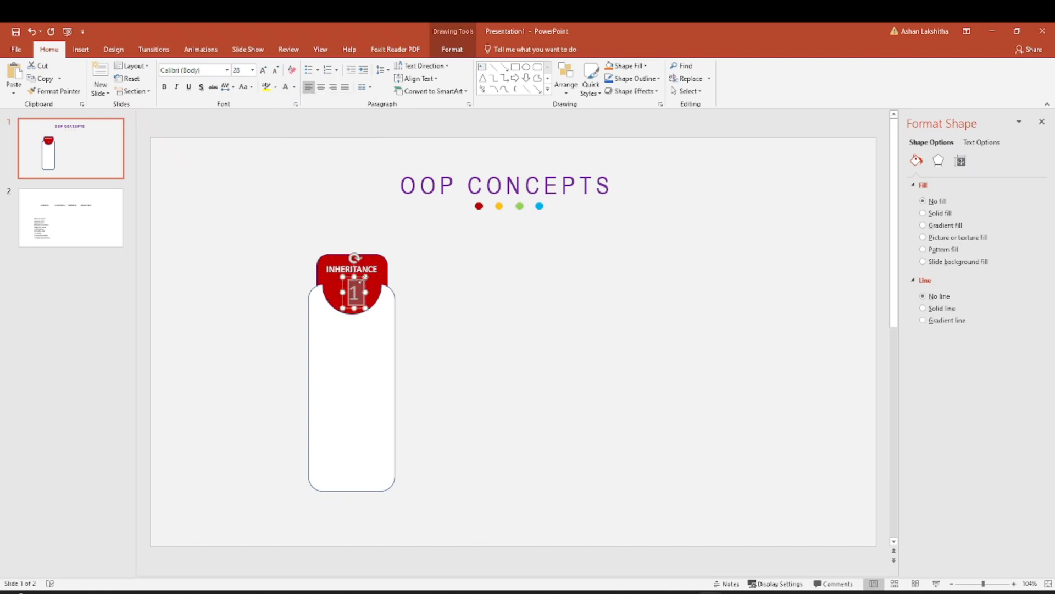
# Centre the number 1 under the INHERITANCE heading on the red tab and make it bold.
pyautogui.moveTo(359, 277); pyautogui.dragTo(357, 272)
pyautogui.click(358, 289)
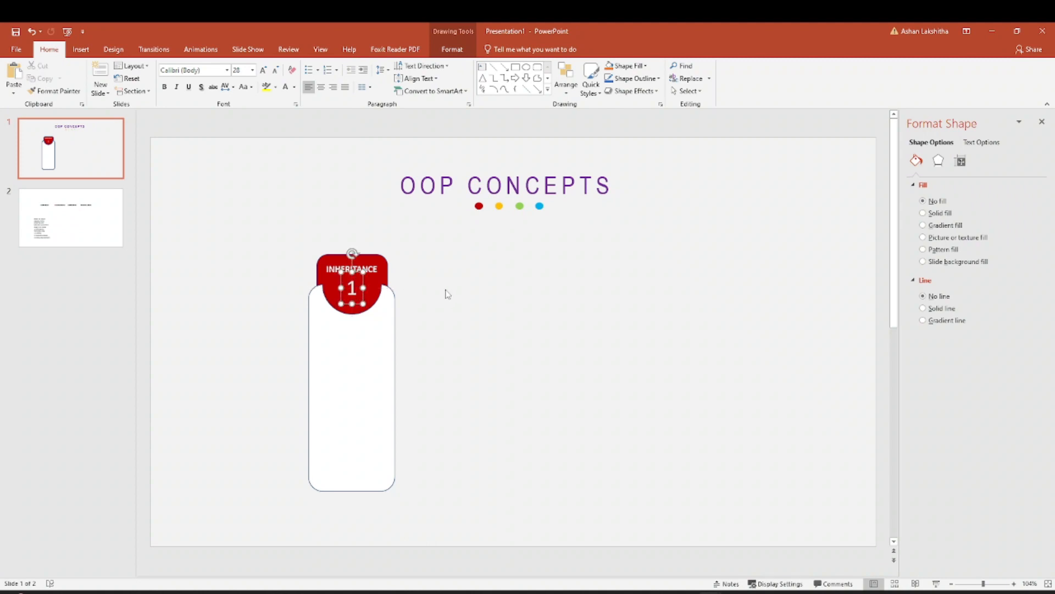
pyautogui.doubleClick(352, 287)
pyautogui.hotkey('ctrl', 'b')
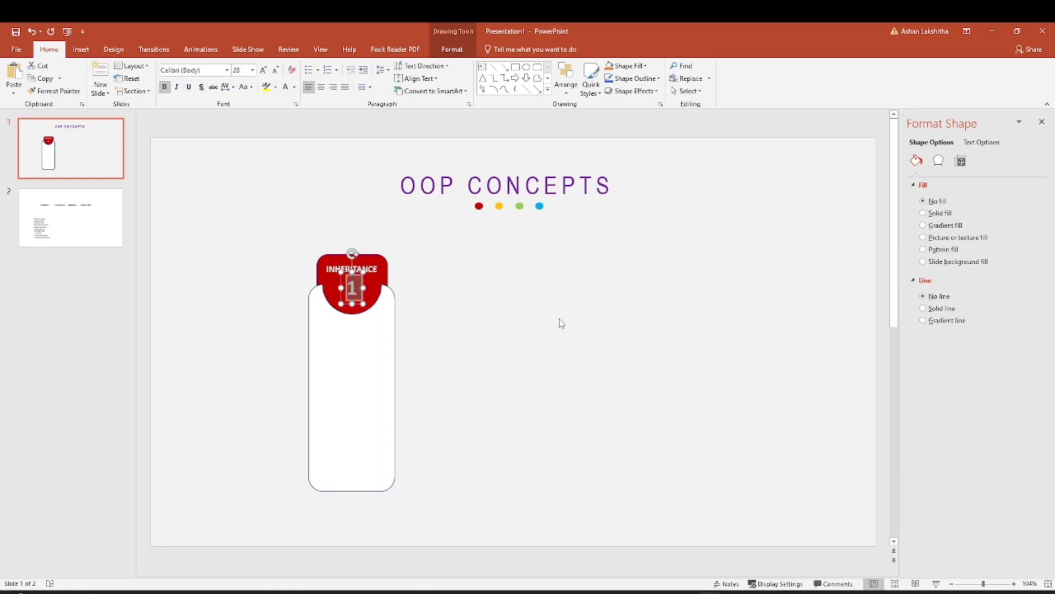
pyautogui.click(559, 323)
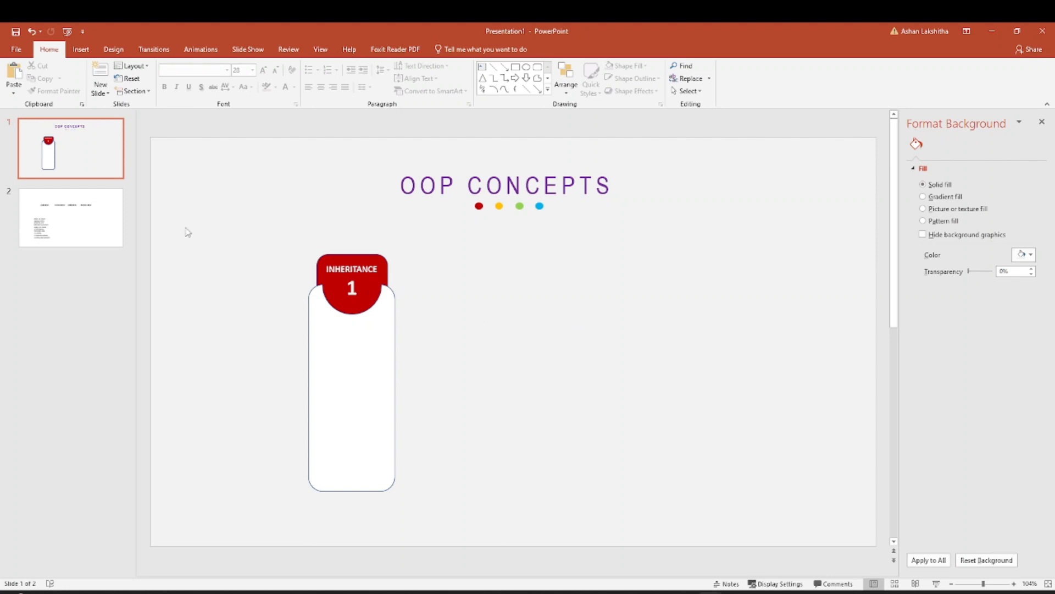
# Copy the inheritance description text box from slide 2 to slide 1 and move it to the empty area beside the white panel.
pyautogui.click(112, 221)
pyautogui.click(293, 387)
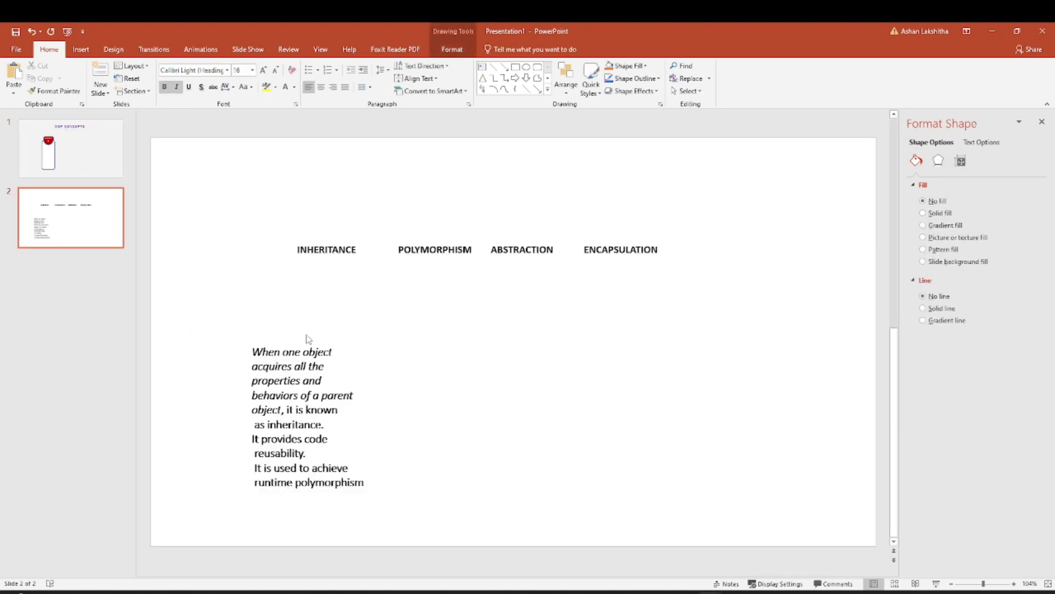
pyautogui.click(324, 341)
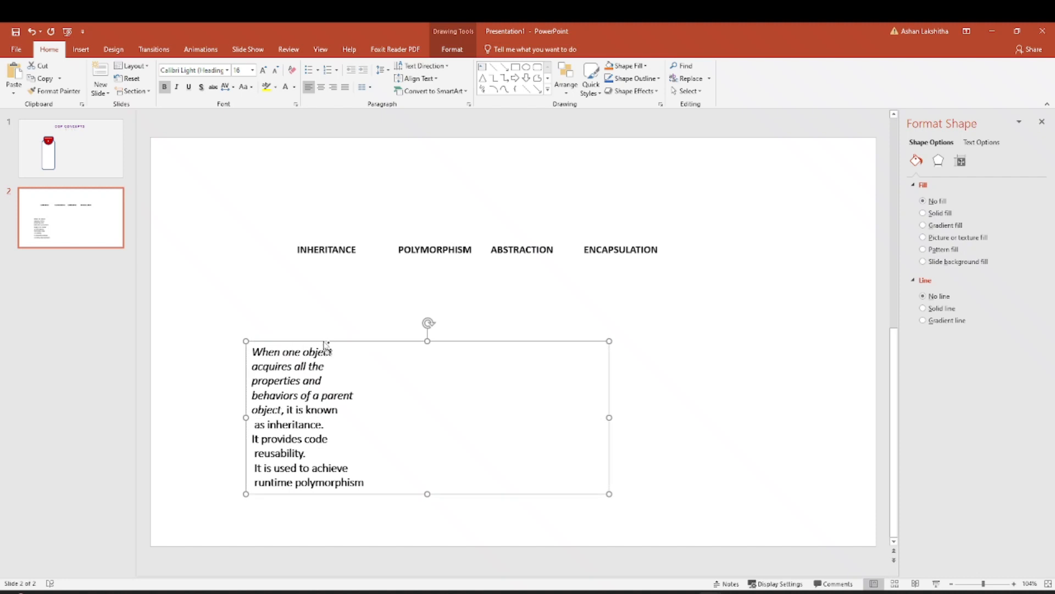
pyautogui.click(71, 165)
pyautogui.click(551, 353)
pyautogui.write('When one object acquires all the properties and behaviors of a parent object, it is known  as inheritance. It provides code  reusability.  It is used to achieve  runtime polymorphism')
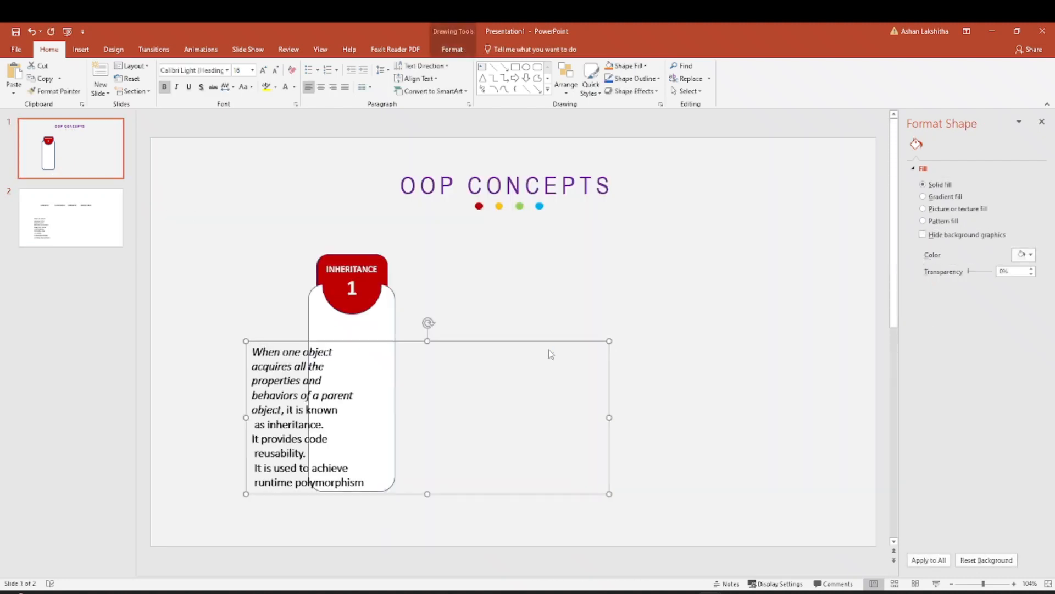
pyautogui.moveTo(467, 338); pyautogui.dragTo(648, 290)
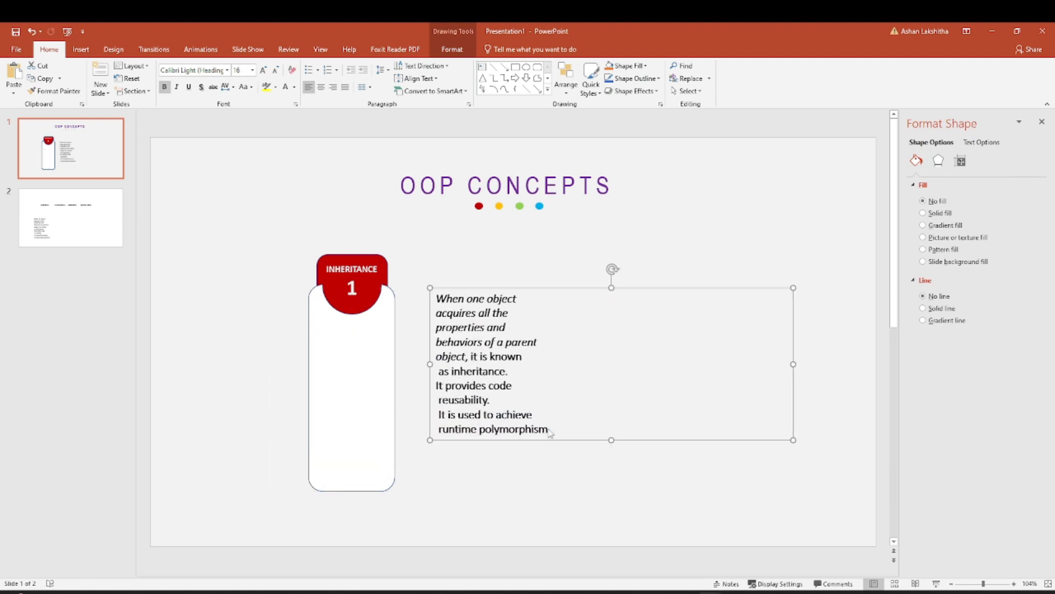
pyautogui.press('Escape')
# Format the whole inheritance description in Arial Narrow, 12 pt, without bold, in standard dark red.
pyautogui.moveTo(551, 432); pyautogui.dragTo(420, 299)
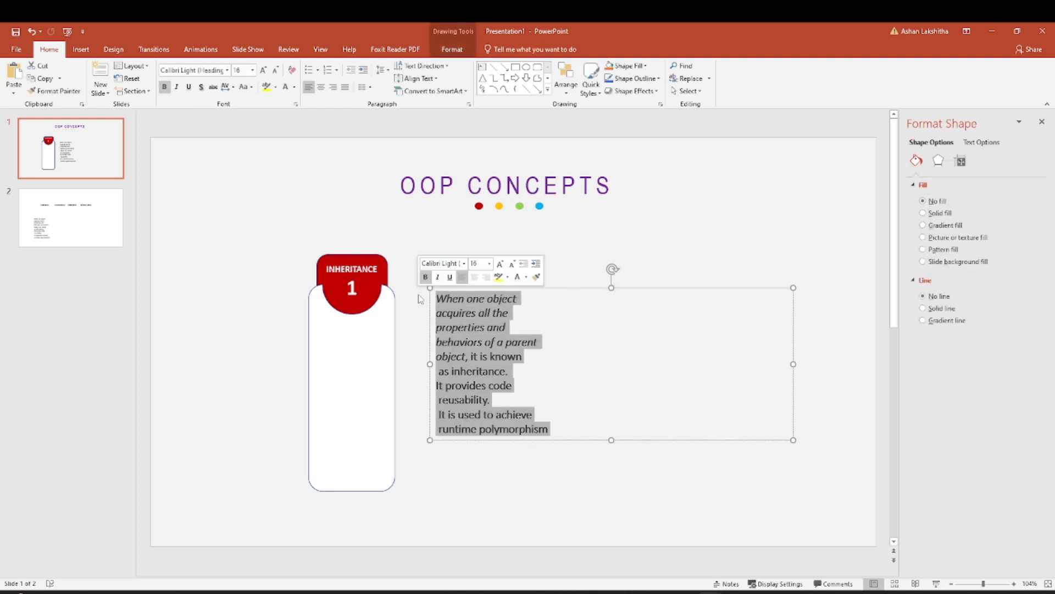
pyautogui.click(227, 70)
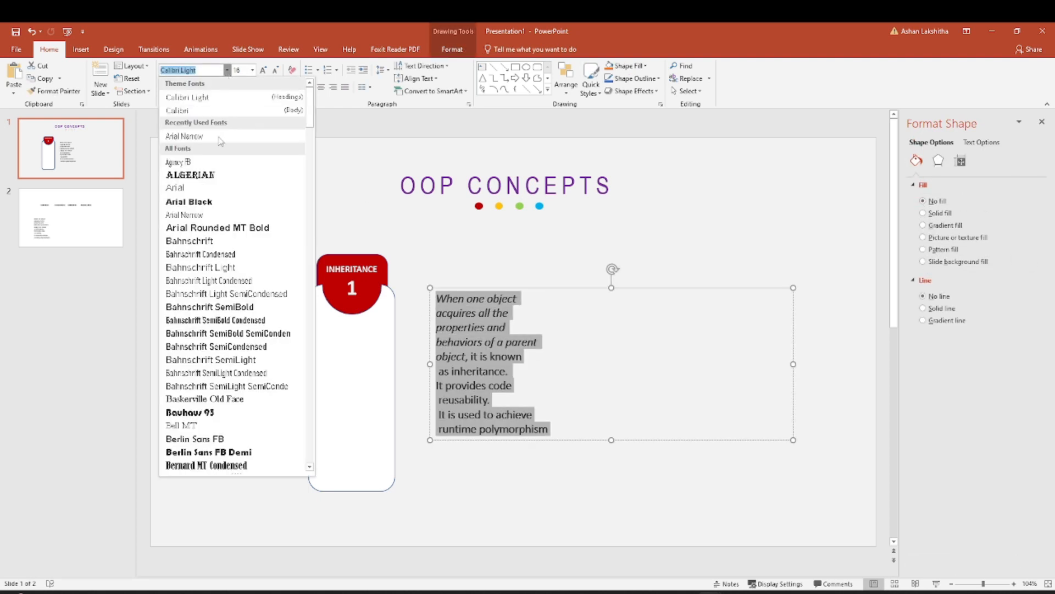
pyautogui.click(200, 215)
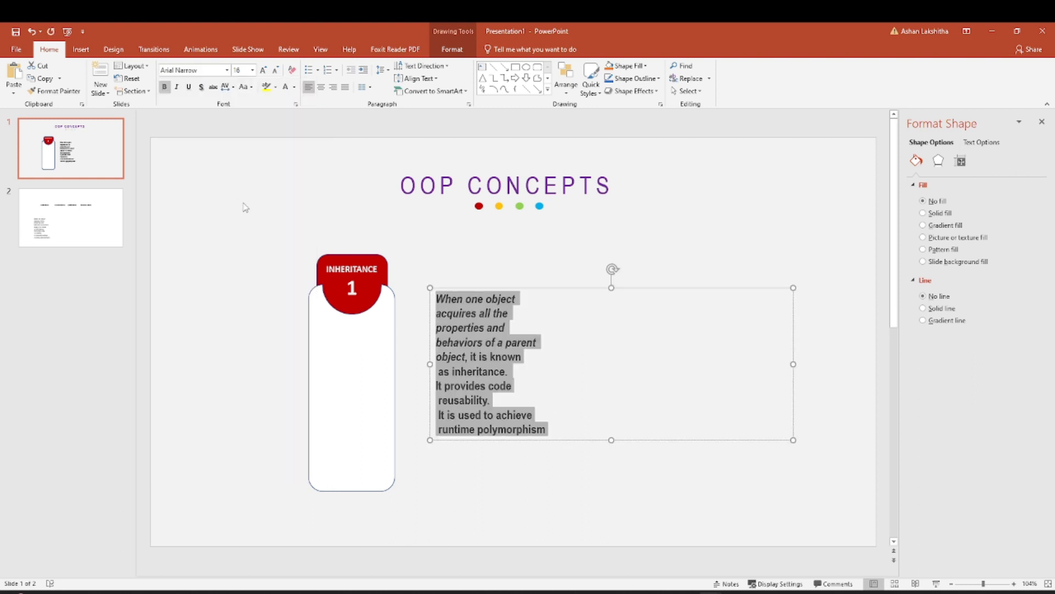
pyautogui.click(164, 87)
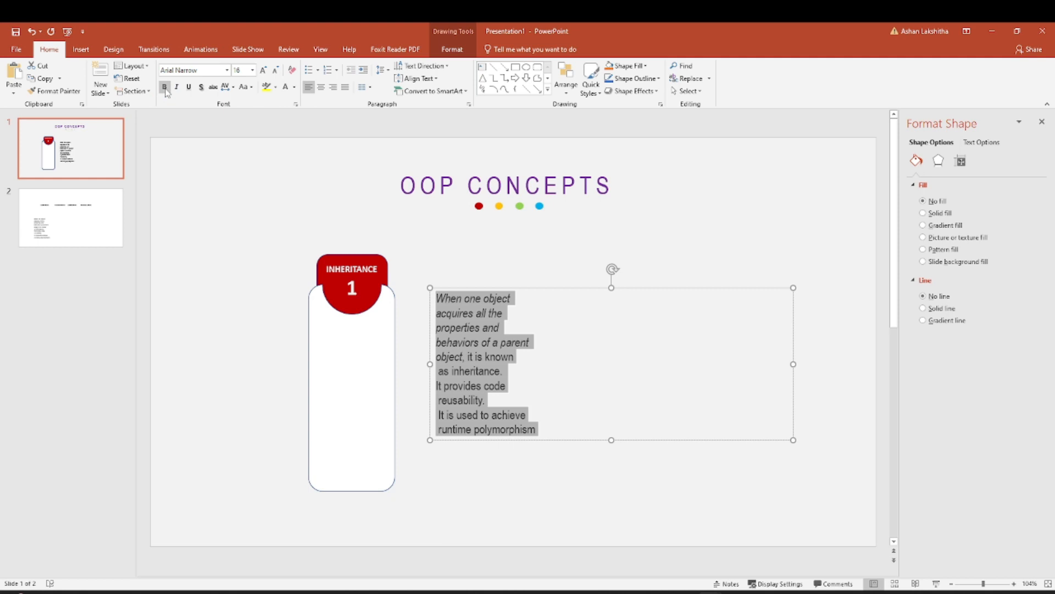
pyautogui.click(252, 70)
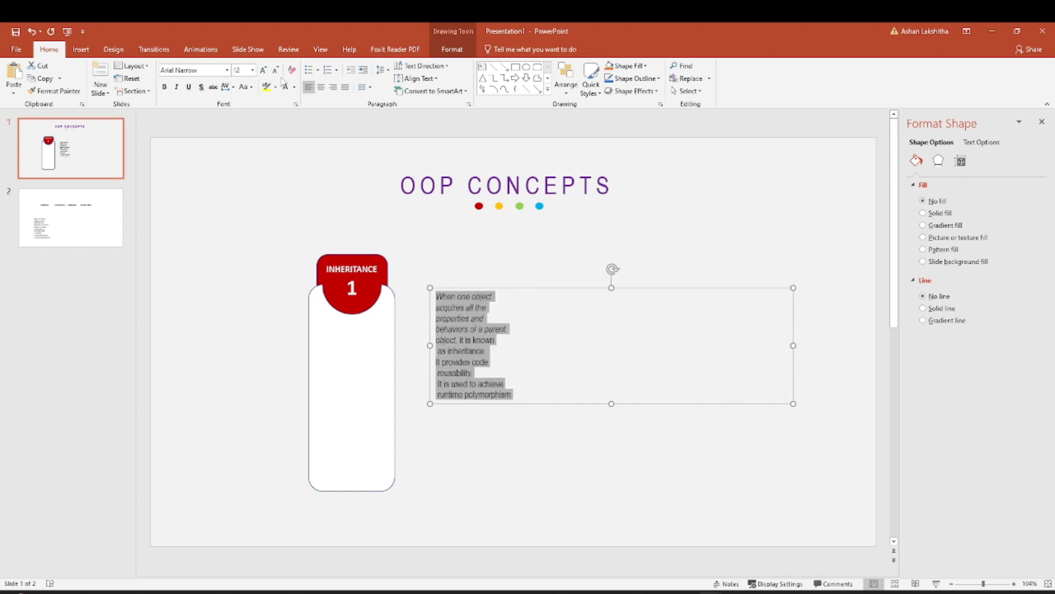
pyautogui.click(294, 87)
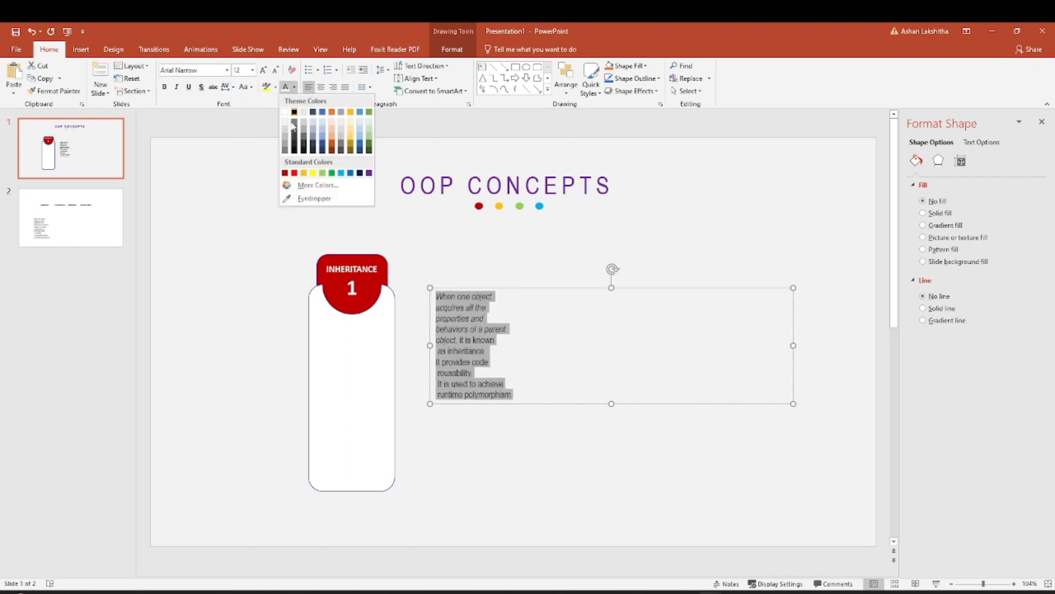
pyautogui.click(286, 174)
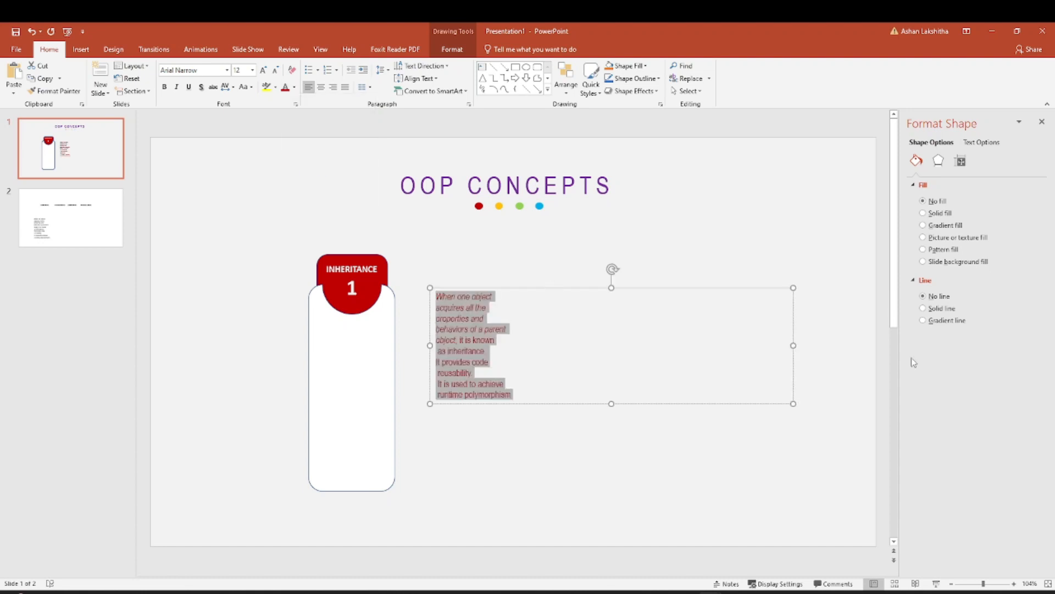
# Narrow the inheritance description's text box to fit its text and place it on the white panel below the red tab.
pyautogui.moveTo(793, 404); pyautogui.dragTo(544, 387)
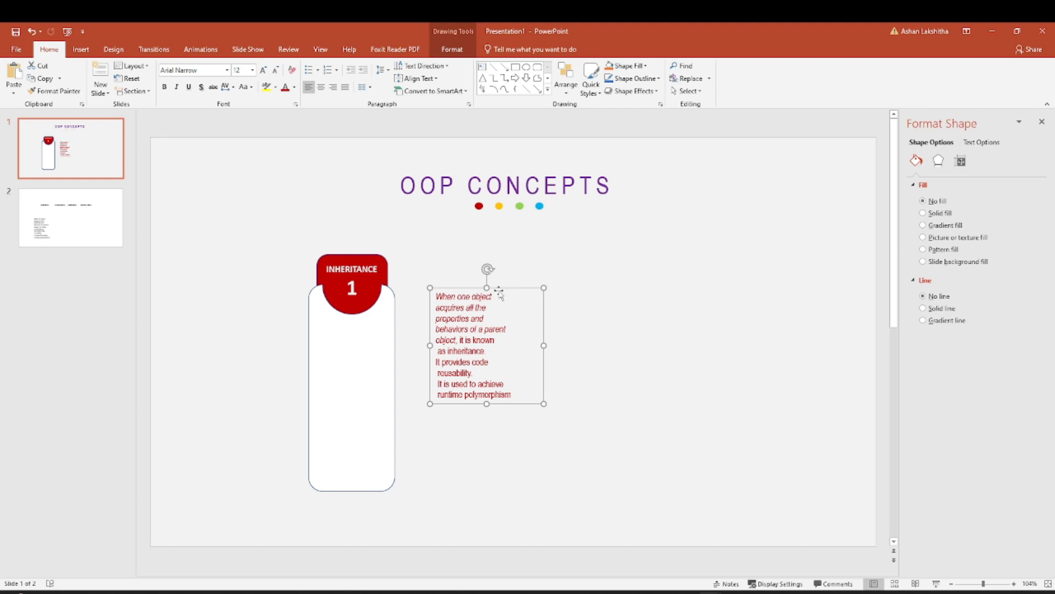
pyautogui.moveTo(499, 292); pyautogui.dragTo(381, 317)
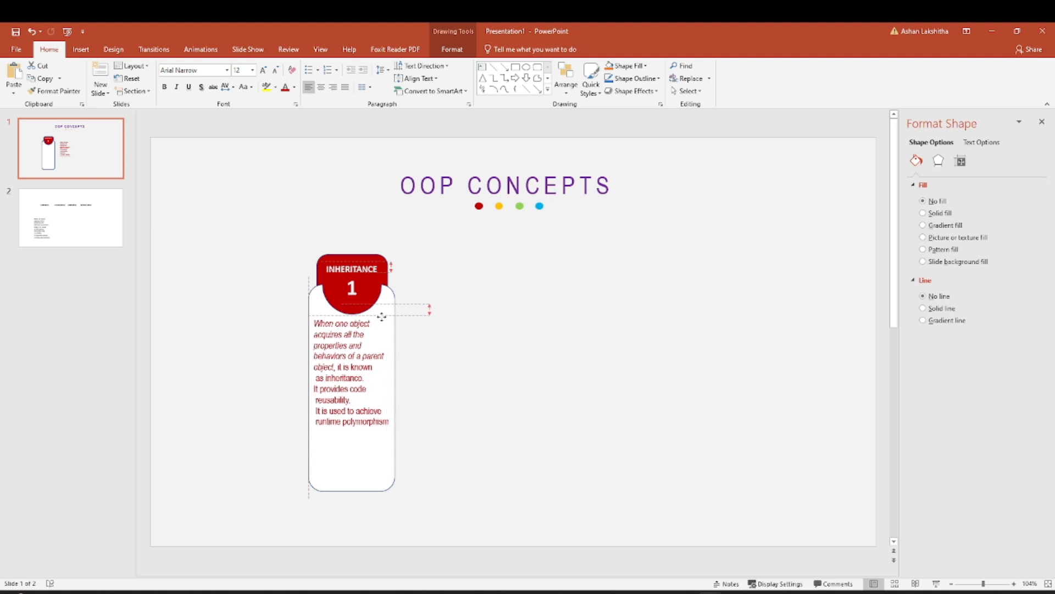